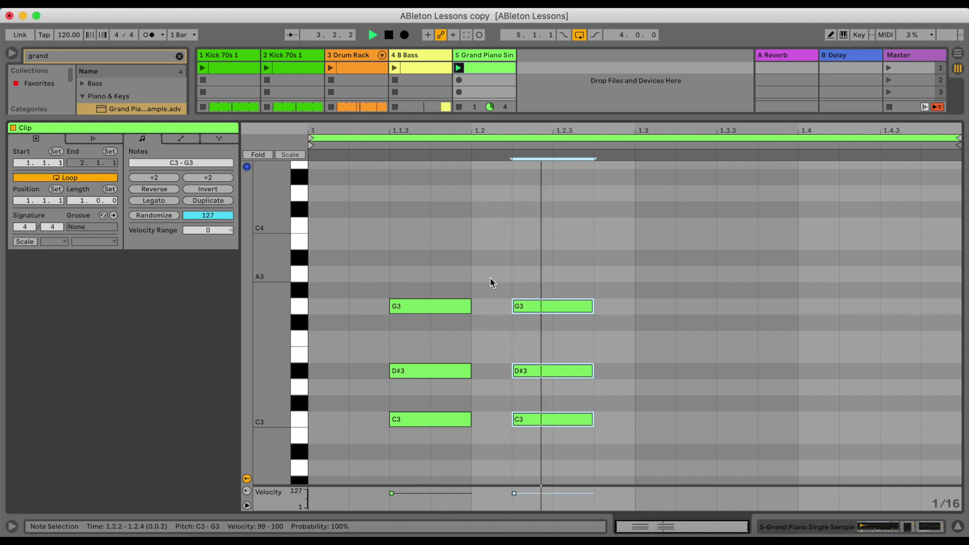
- Paste a third C3–D#3–G3 chord into beat 3 of the piano clip and nudge it to start at 1.3.2
{"action": "left_click", "coordinate": [634, 279]}
{"action": "key", "text": "super+v"}
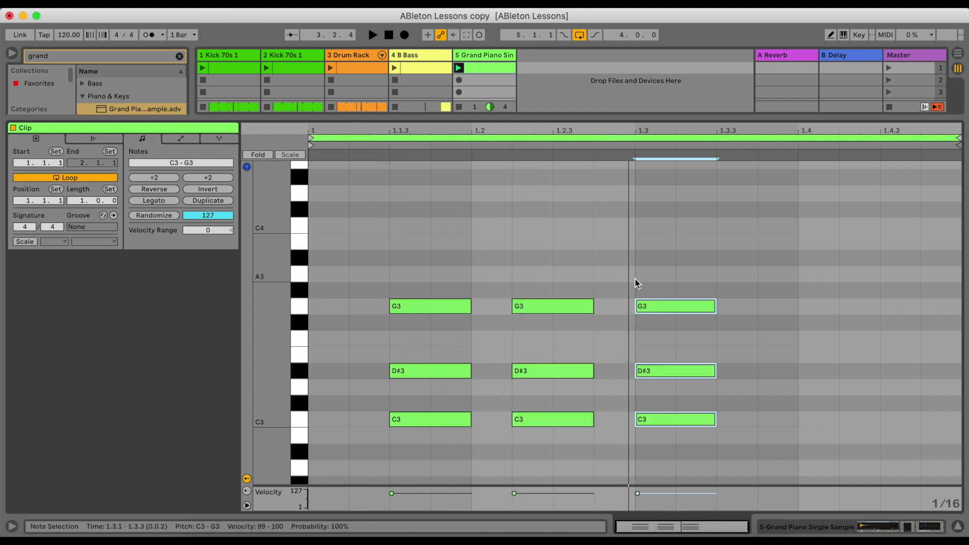
{"action": "key", "text": "Right"}
{"action": "key", "text": "Right"}
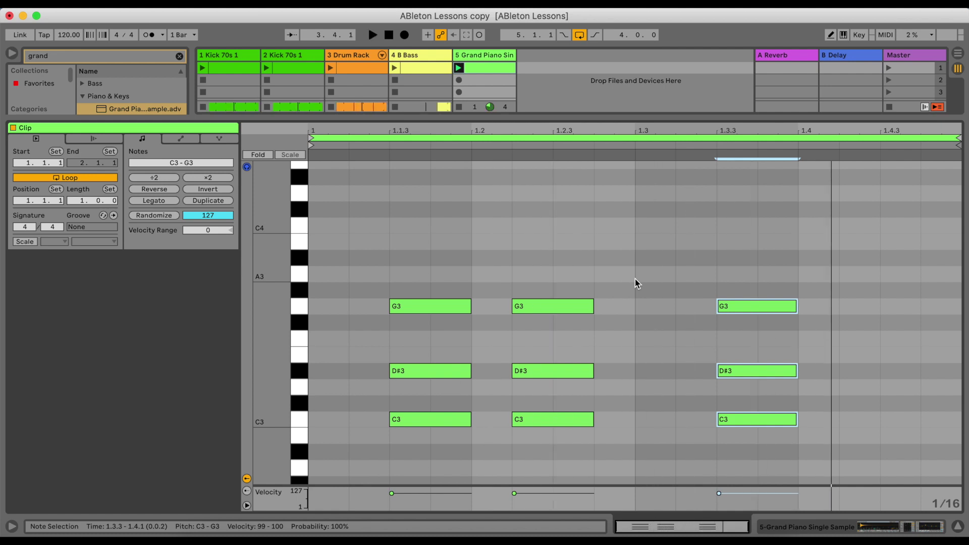
{"action": "key", "text": "Left"}
- Paste a fourth chord into beat 4 and shift the last two chords to start at 1.3.3 and 1.4.2
{"action": "left_click", "coordinate": [811, 303]}
{"action": "key", "text": "super+v"}
{"action": "key", "text": "Right"}
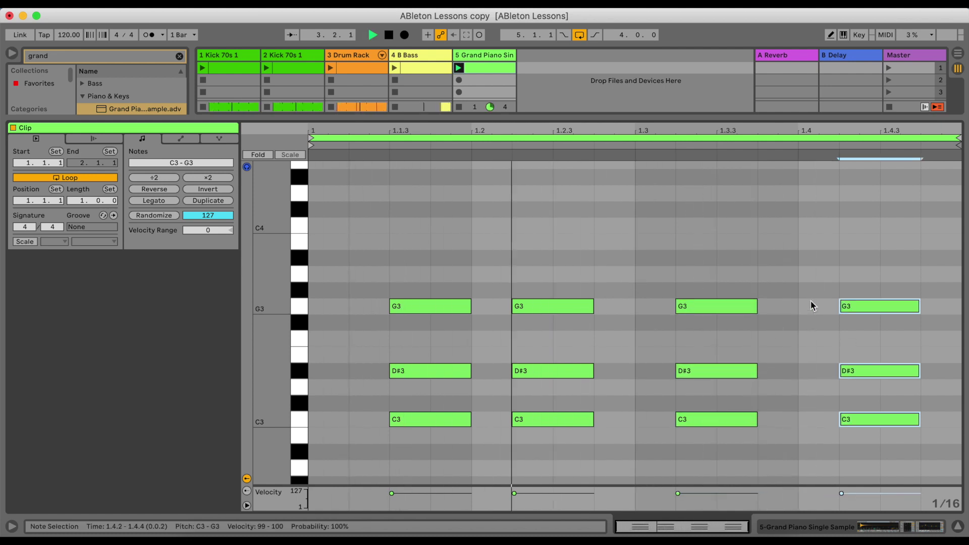
{"action": "key", "text": "Left"}
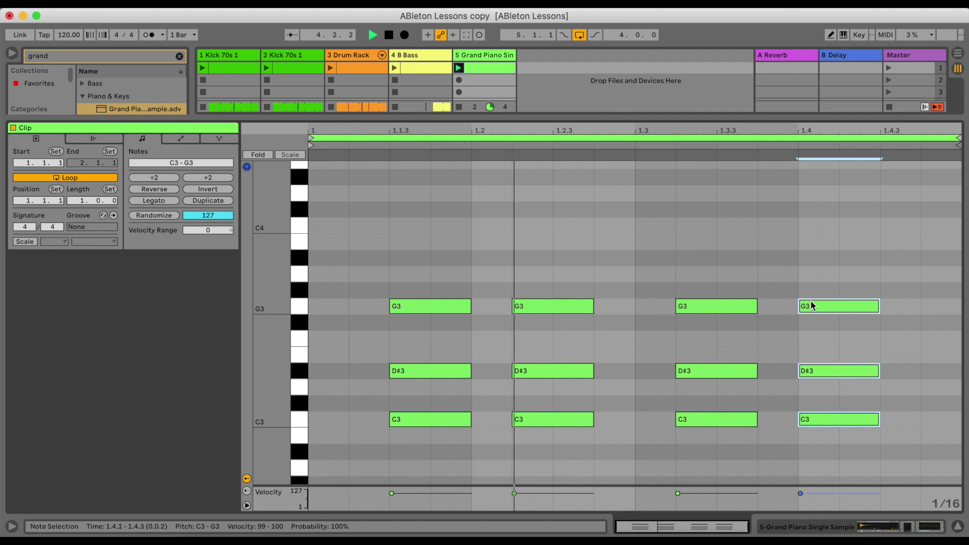
{"action": "left_click_drag", "start_coordinate": [709, 270], "coordinate": [879, 449]}
{"action": "key", "text": "Right"}
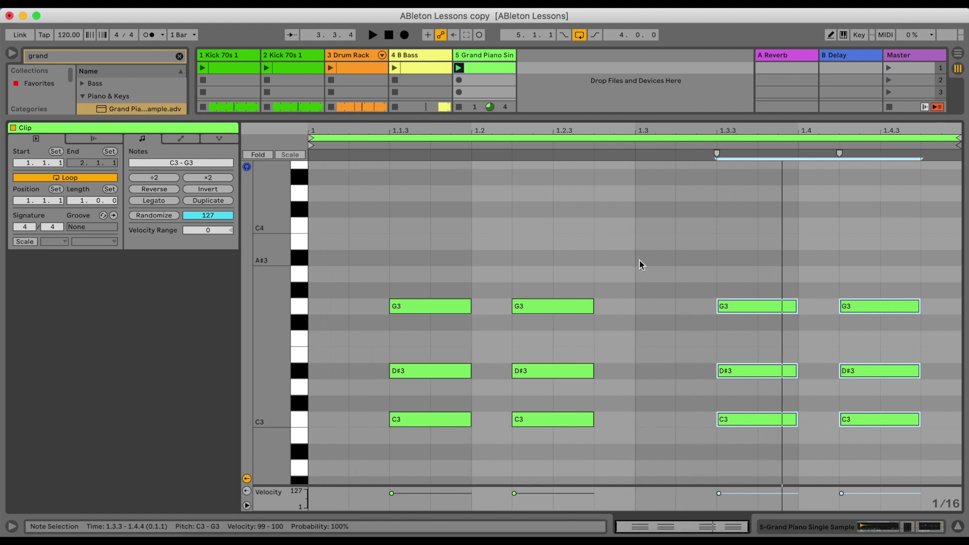
- Play the piano chord pattern together with the drum and bass tracks to check its rhythm
{"action": "double_click", "coordinate": [630, 305]}
{"action": "key", "text": "space"}
{"action": "double_click", "coordinate": [630, 305]}
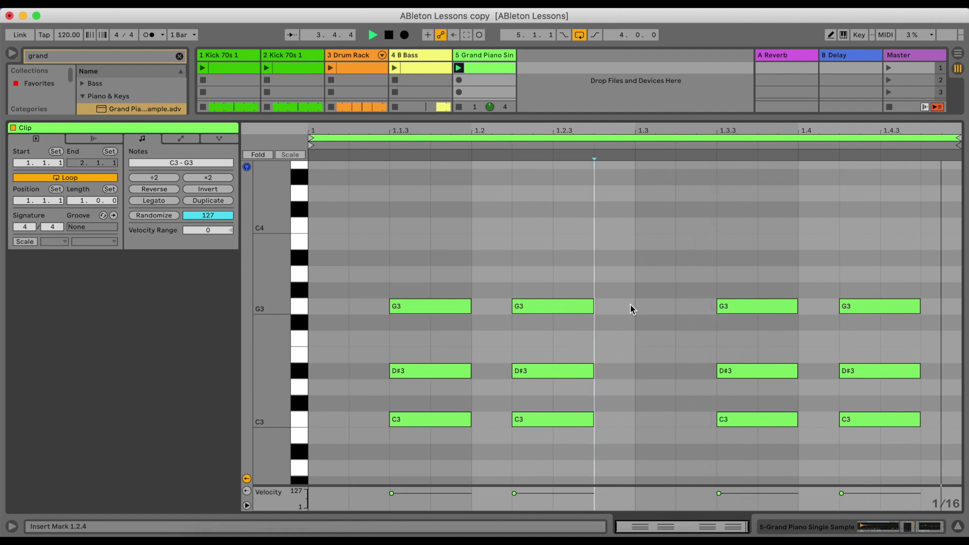
{"action": "key", "text": "space"}
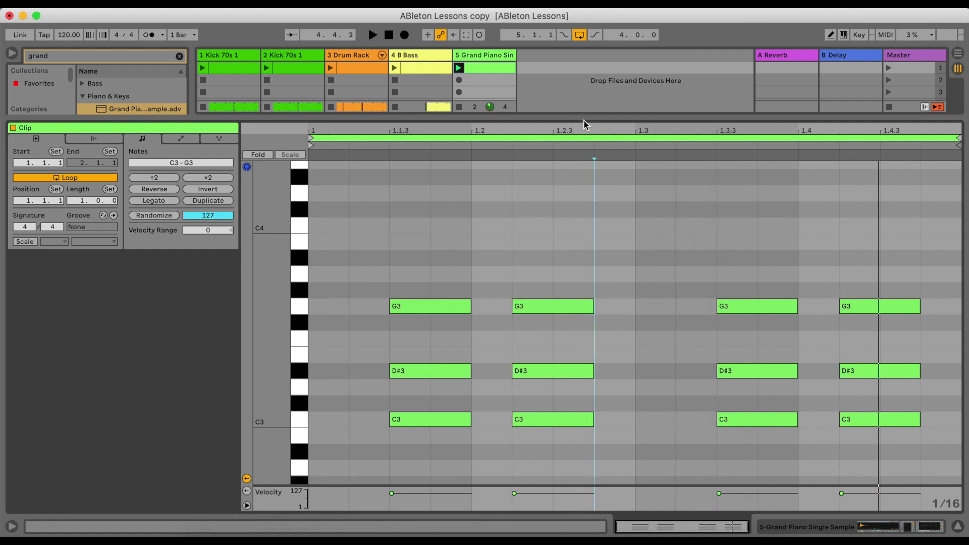
{"action": "left_click_drag", "start_coordinate": [585, 123], "coordinate": [484, 327]}
{"action": "left_click_drag", "start_coordinate": [541, 343], "coordinate": [480, 372]}
{"action": "key", "text": "space"}
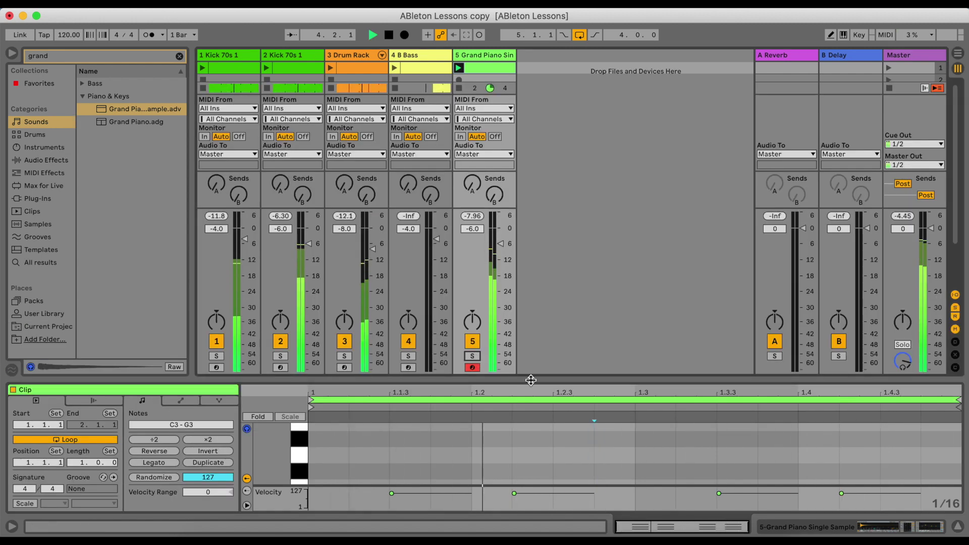
{"action": "left_click_drag", "start_coordinate": [531, 380], "coordinate": [521, 178]}
{"action": "scroll", "coordinate": [603, 324], "scroll_direction": "down", "scroll_amount": 3}
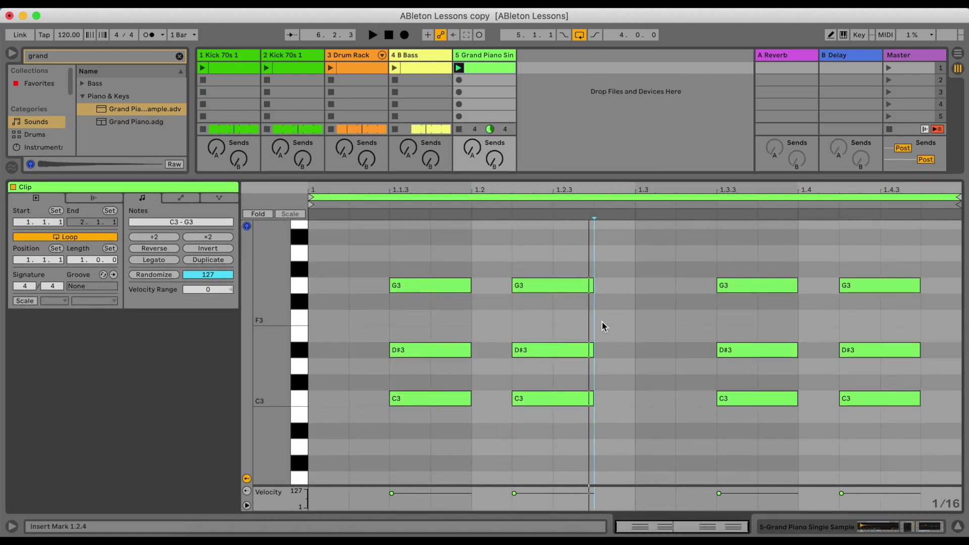
- Show the device chain of the Grand Piano track, solo the track and play it
{"action": "left_click", "coordinate": [836, 527]}
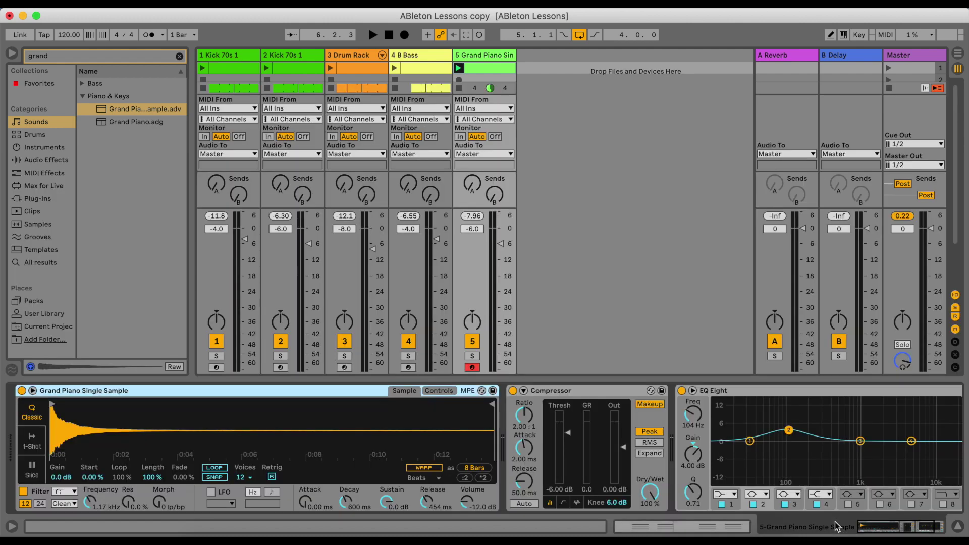
{"action": "left_click", "coordinate": [473, 356]}
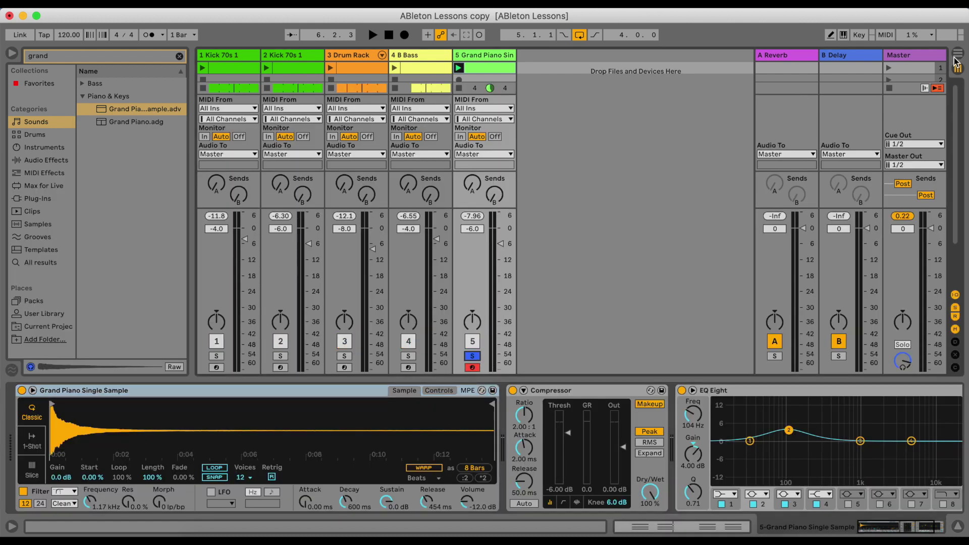
{"action": "key", "text": "space"}
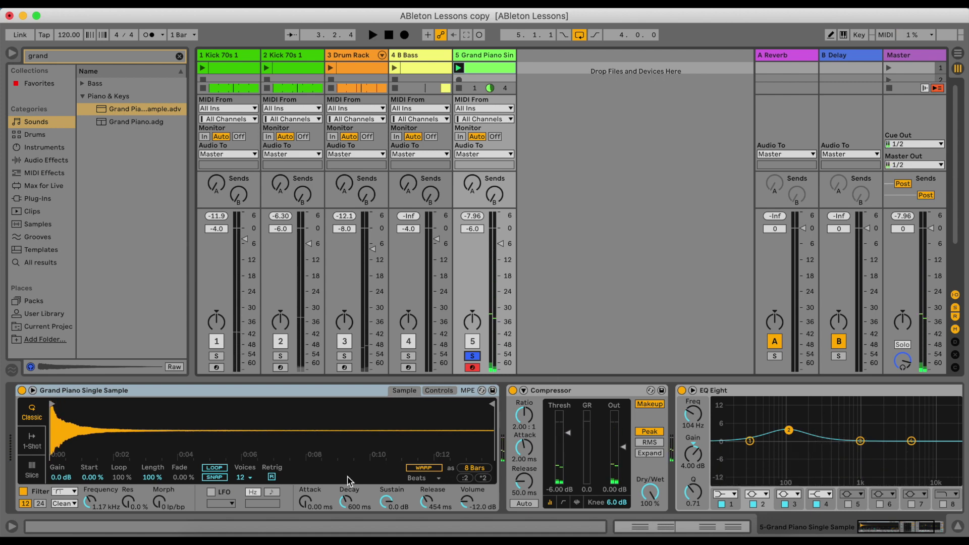
- Clear the browser search and open the Hall presets of the Reverb device in the Reverb & Resonance audio effects
{"action": "left_click", "coordinate": [179, 56]}
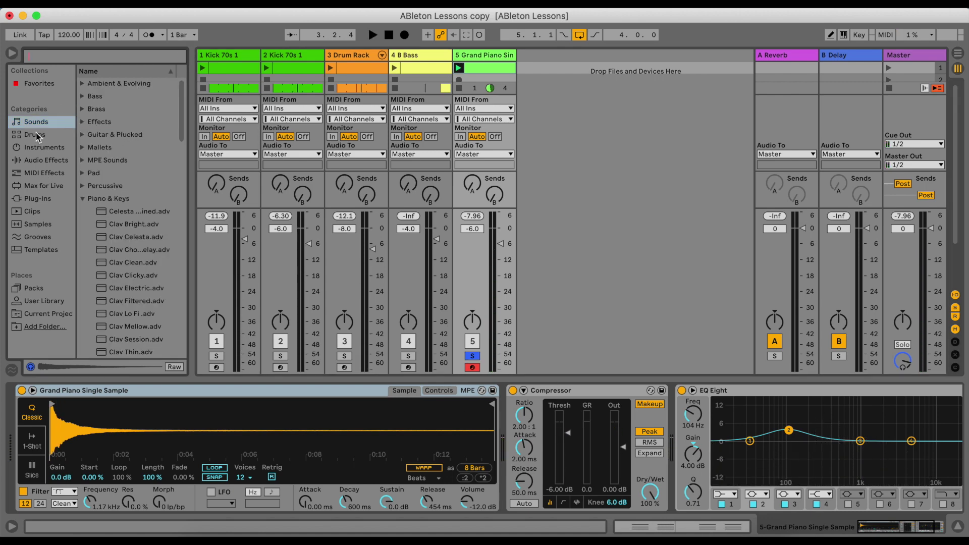
{"action": "left_click", "coordinate": [36, 147]}
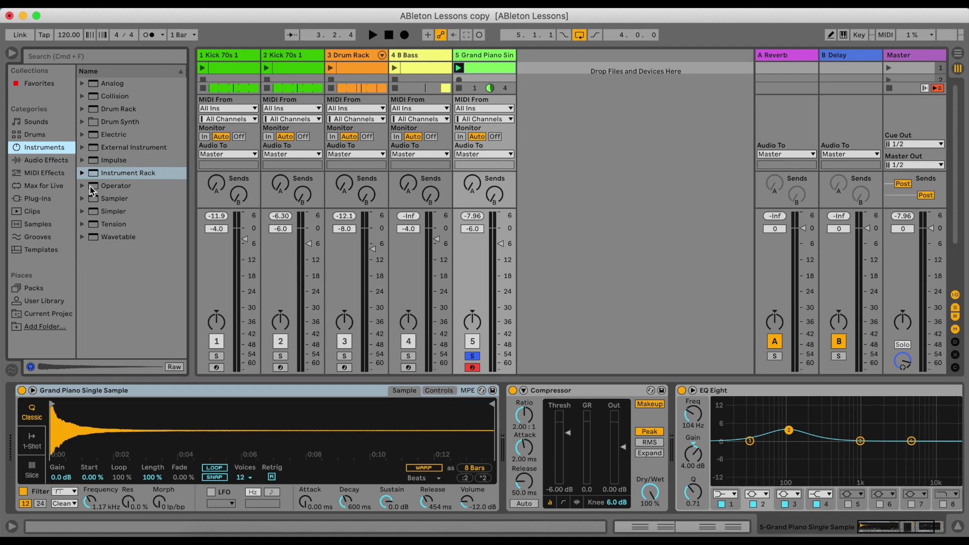
{"action": "left_click", "coordinate": [43, 160]}
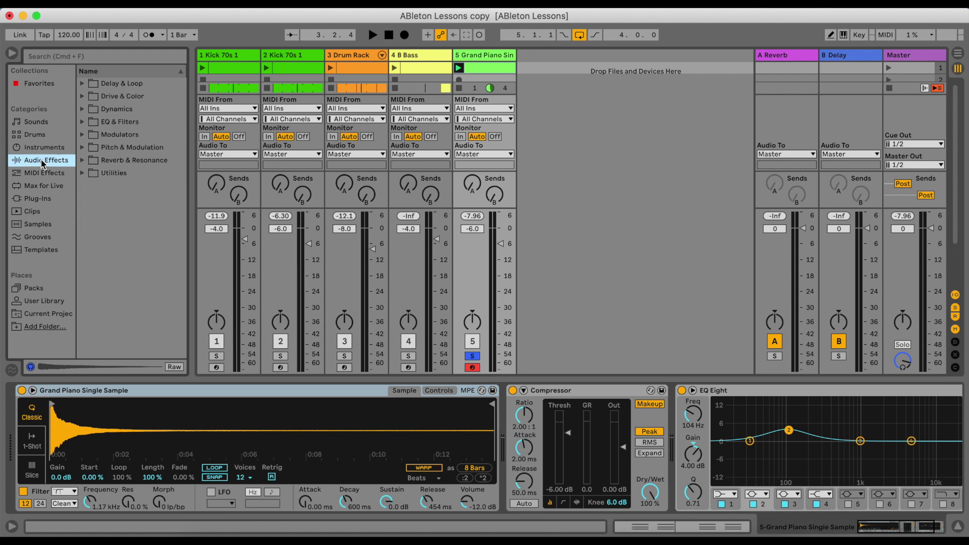
{"action": "left_click", "coordinate": [81, 160]}
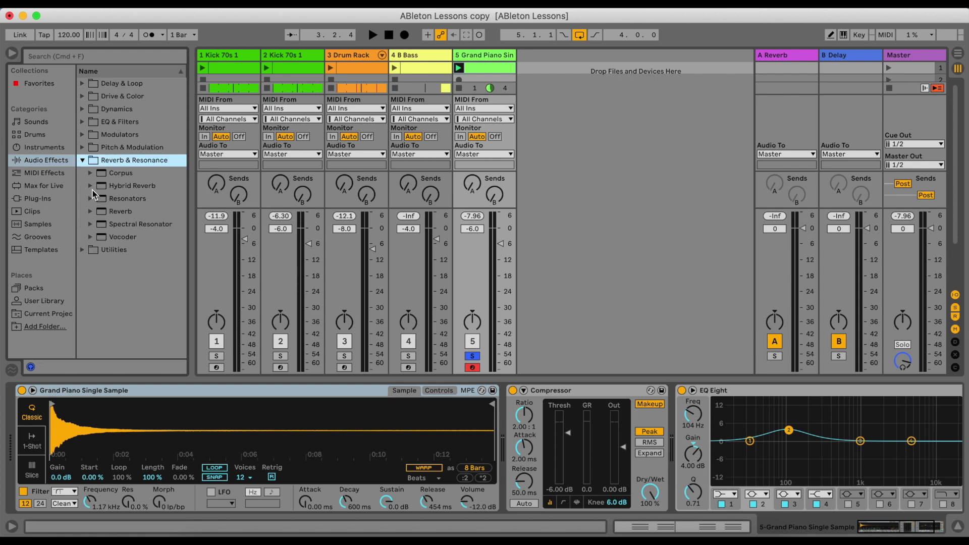
{"action": "left_click", "coordinate": [90, 212]}
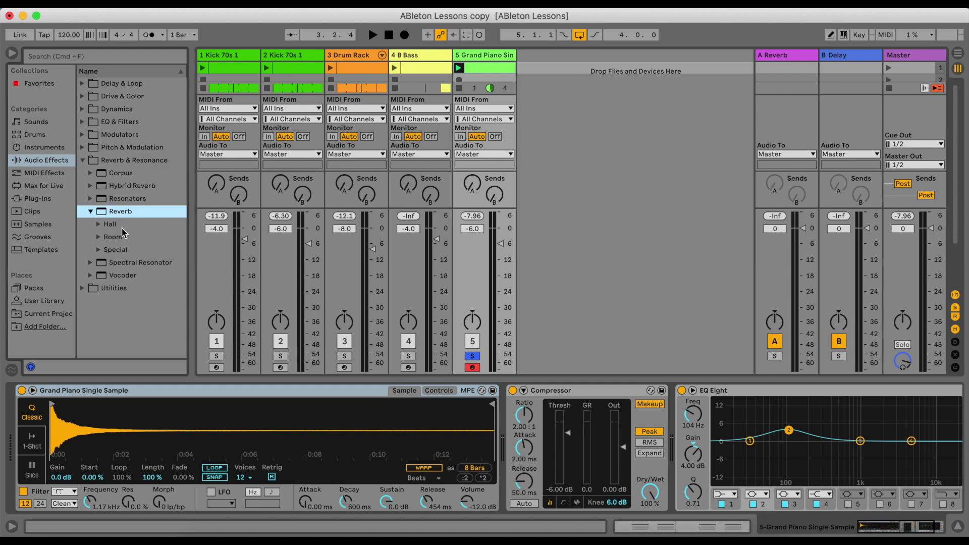
{"action": "double_click", "coordinate": [112, 224]}
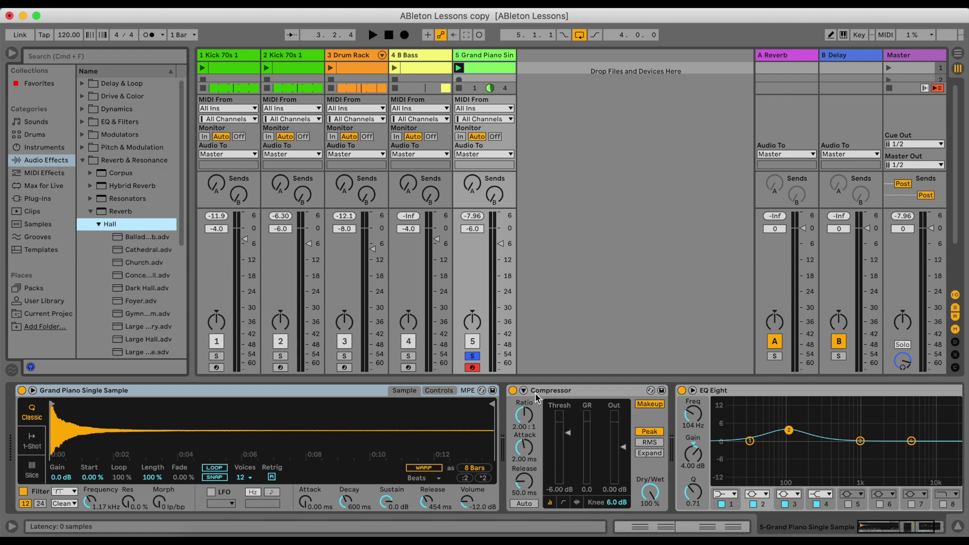
- Bring the end of the piano's device chain into view and play the soloed track without reverb
{"action": "scroll", "coordinate": [534, 393], "scroll_direction": "right", "scroll_amount": 4}
{"action": "key", "text": "space"}
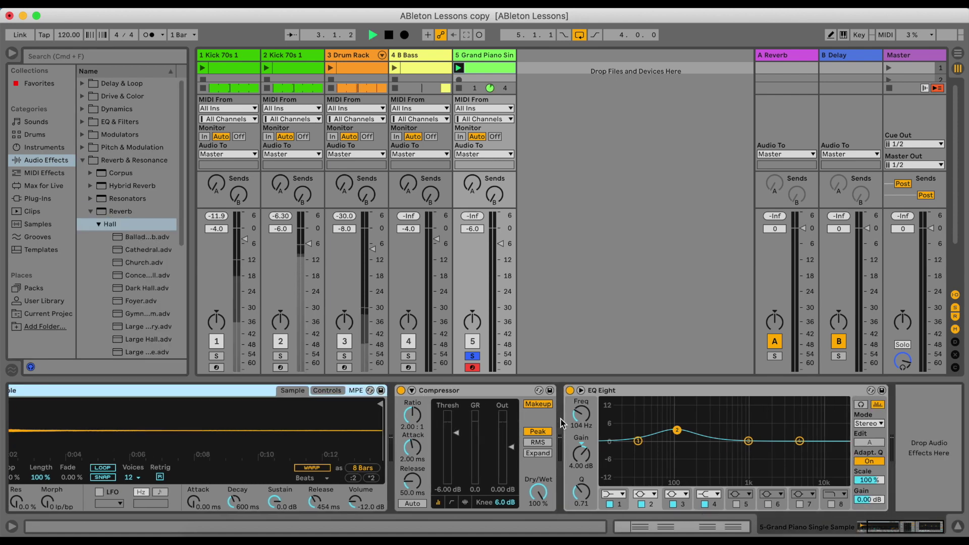
{"action": "key", "text": "space"}
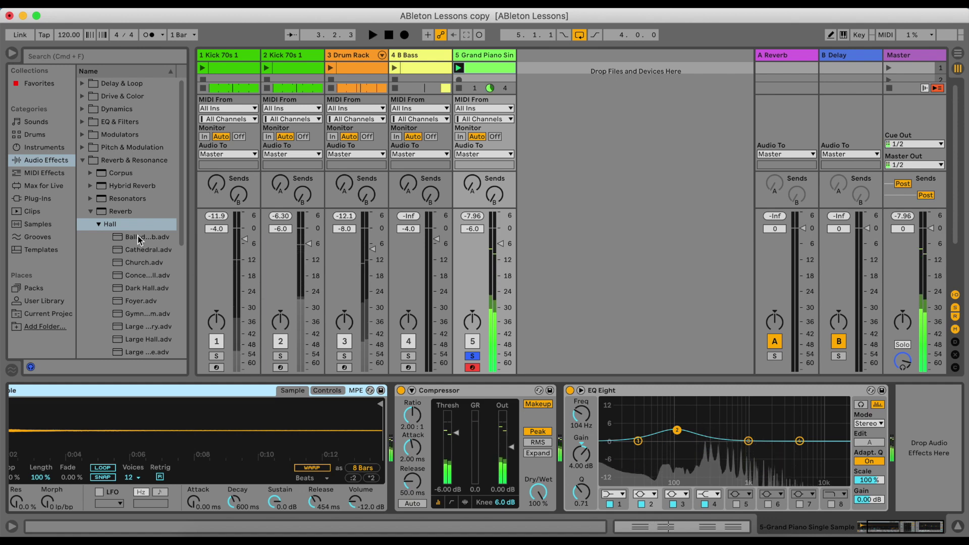
- Add the Ballad Reverb preset from the Hall presets to the piano track and listen to it
{"action": "left_click", "coordinate": [98, 225]}
{"action": "left_click", "coordinate": [98, 224]}
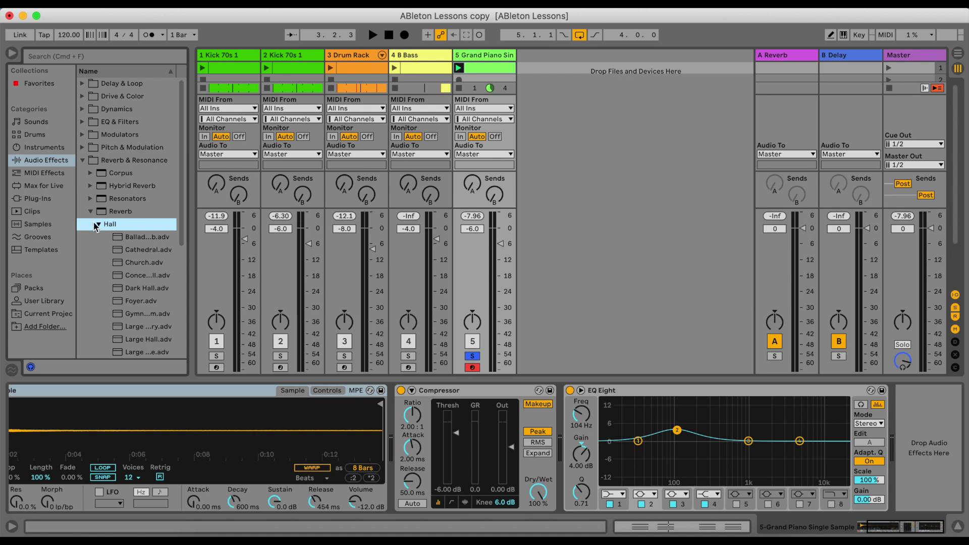
{"action": "left_click", "coordinate": [97, 224]}
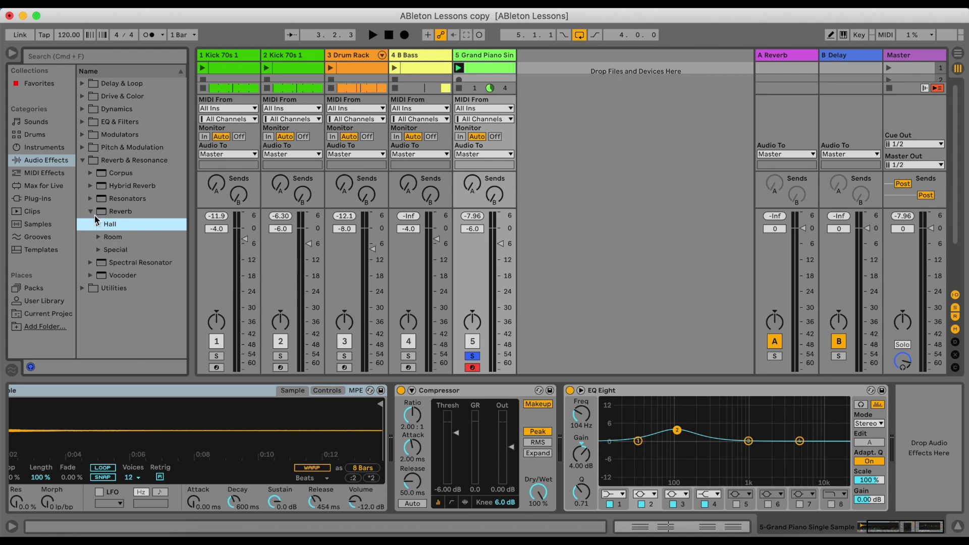
{"action": "left_click", "coordinate": [98, 224]}
{"action": "left_click", "coordinate": [133, 238]}
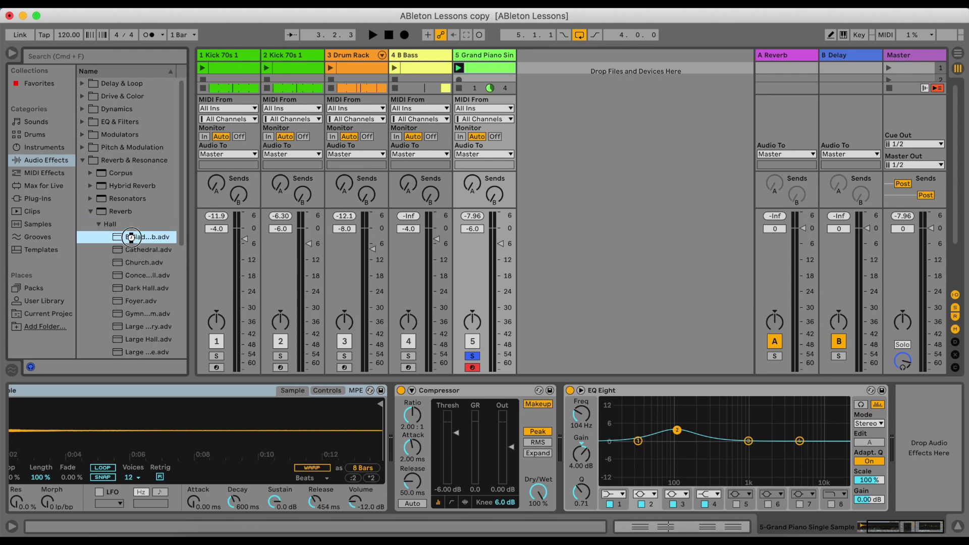
{"action": "double_click", "coordinate": [133, 238]}
{"action": "key", "text": "space"}
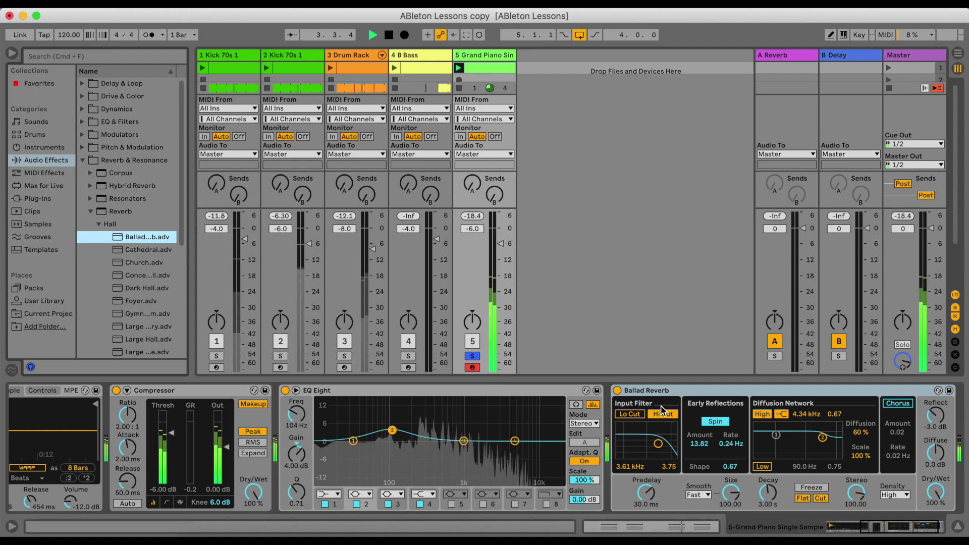
- Remove Ballad Reverb from the piano track and collapse the Hall preset folder
{"action": "left_click", "coordinate": [656, 390]}
{"action": "key", "text": "space"}
{"action": "key", "text": "Delete"}
{"action": "left_click", "coordinate": [99, 225]}
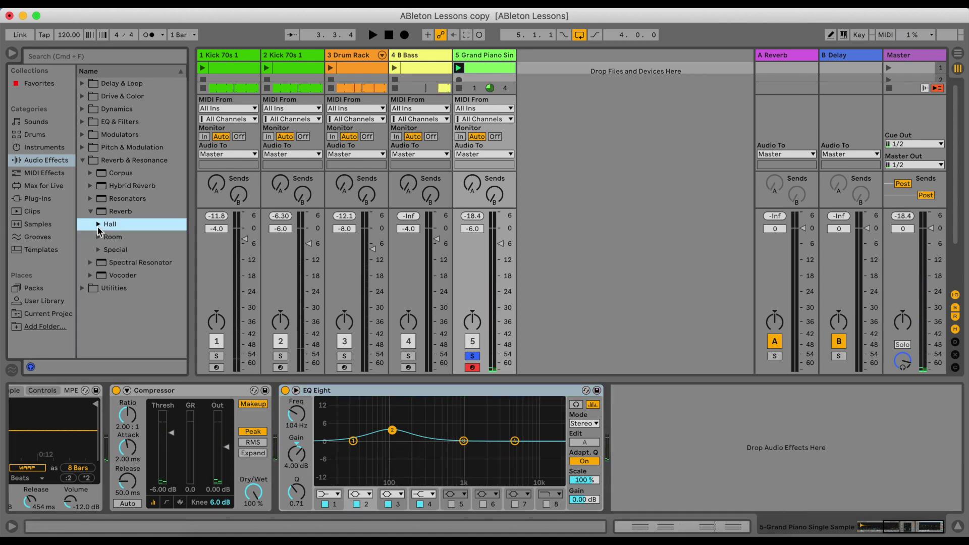
{"action": "left_click", "coordinate": [130, 226]}
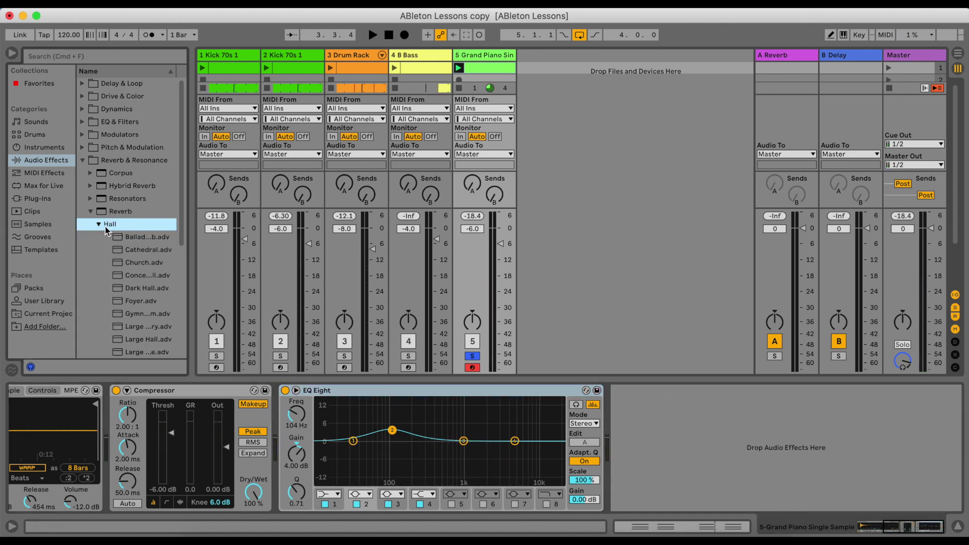
{"action": "left_click", "coordinate": [112, 227]}
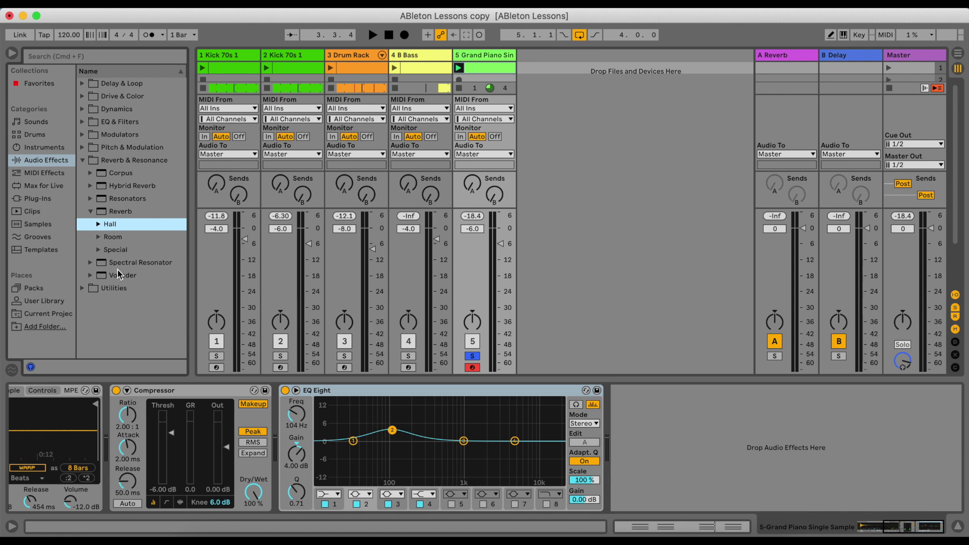
- Audition the Ambience Medium preset from the Room presets on the piano track, and delete it from the chain
{"action": "left_click", "coordinate": [98, 237]}
{"action": "double_click", "coordinate": [139, 256]}
{"action": "key", "text": "space"}
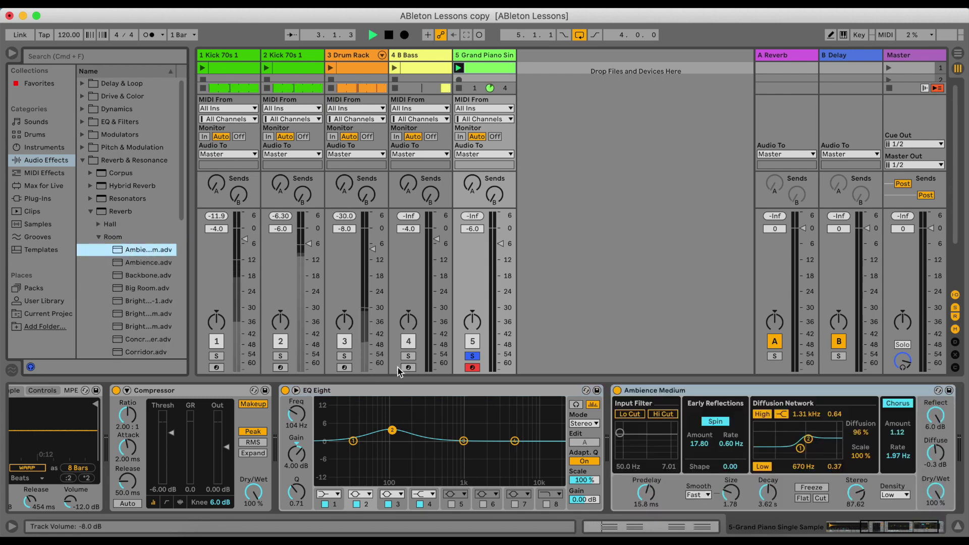
{"action": "key", "text": "Delete"}
{"action": "key", "text": "space"}
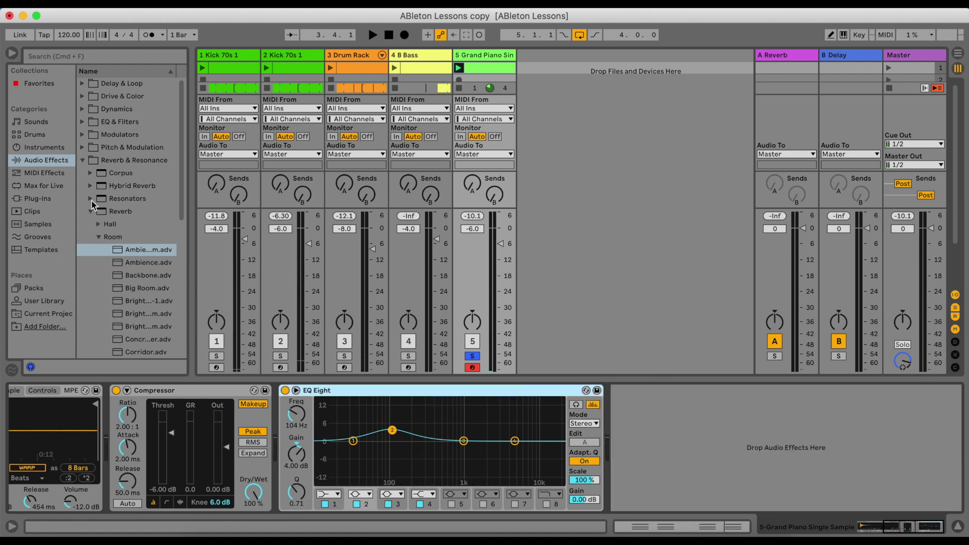
- Load the Clap Hybrid preset from Hybrid Reverb's Drums folder onto the piano track and set its Blend to 82/18
{"action": "left_click", "coordinate": [91, 186]}
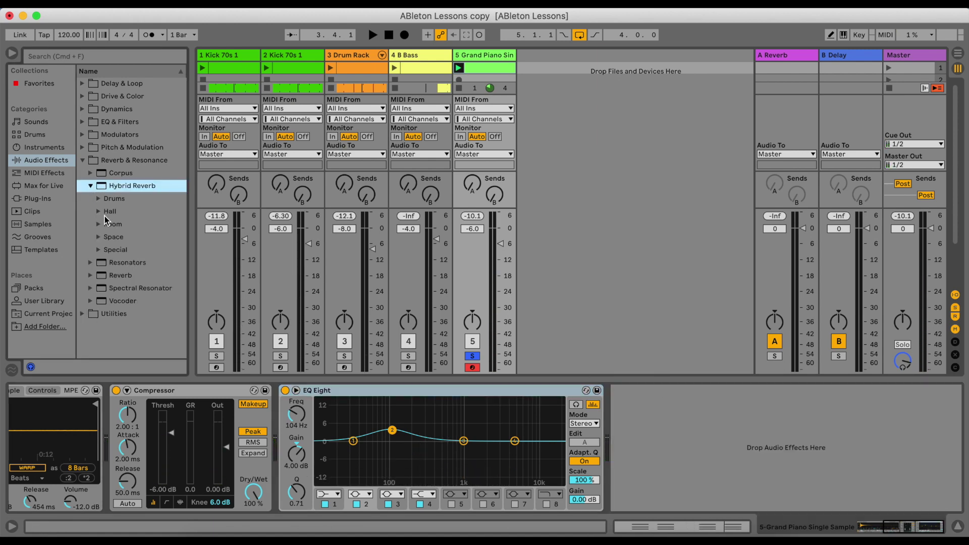
{"action": "left_click", "coordinate": [98, 200]}
{"action": "left_click", "coordinate": [138, 212]}
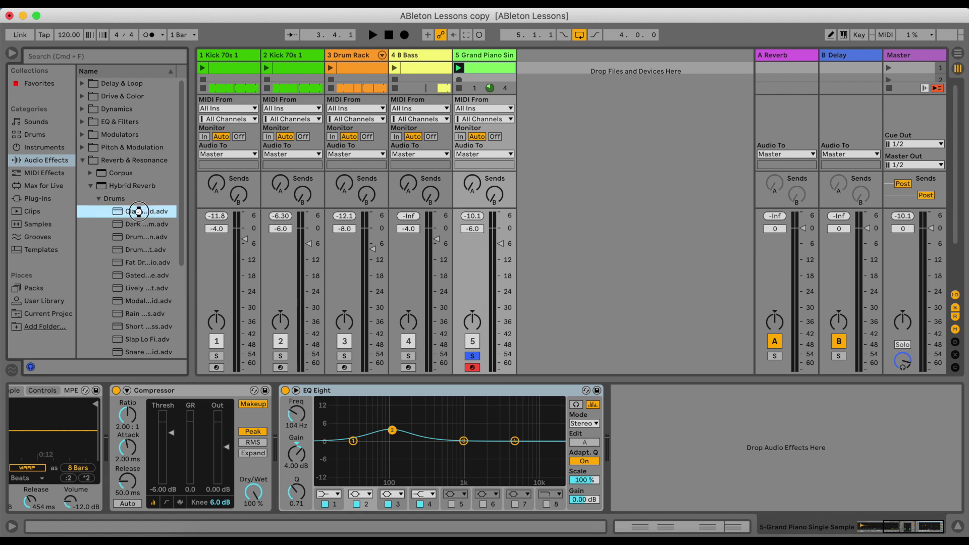
{"action": "left_click_drag", "start_coordinate": [352, 335], "coordinate": [524, 423]}
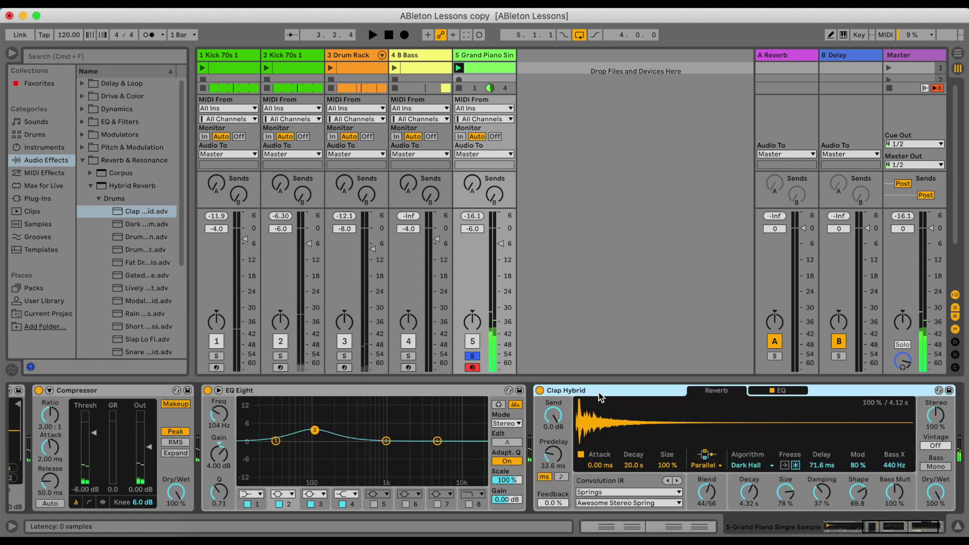
{"action": "left_click_drag", "start_coordinate": [703, 498], "coordinate": [703, 455]}
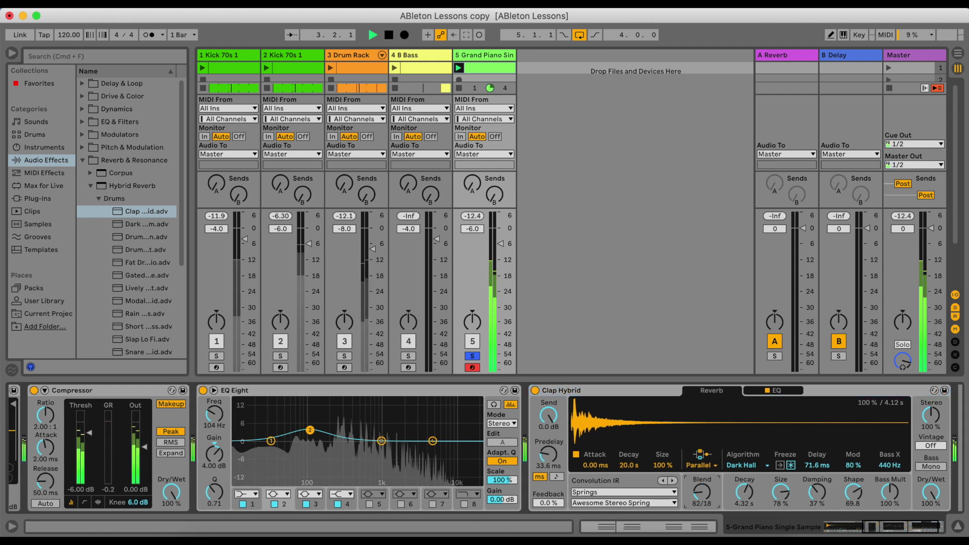
- Delete Clap Hybrid from the piano track and return to the presets of the standard Reverb device
{"action": "left_click", "coordinate": [667, 389]}
{"action": "key", "text": "Delete"}
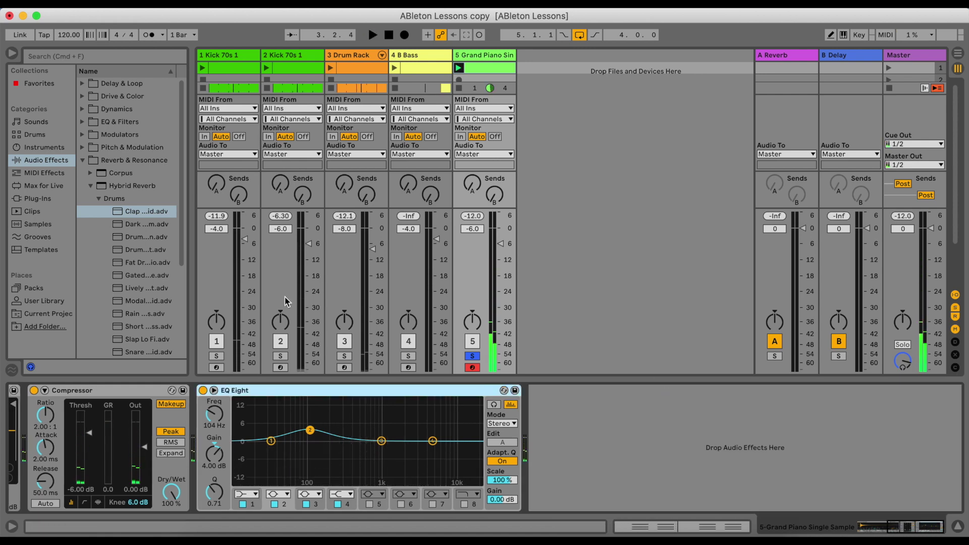
{"action": "left_click", "coordinate": [98, 198]}
{"action": "left_click", "coordinate": [90, 185]}
{"action": "left_click", "coordinate": [91, 211]}
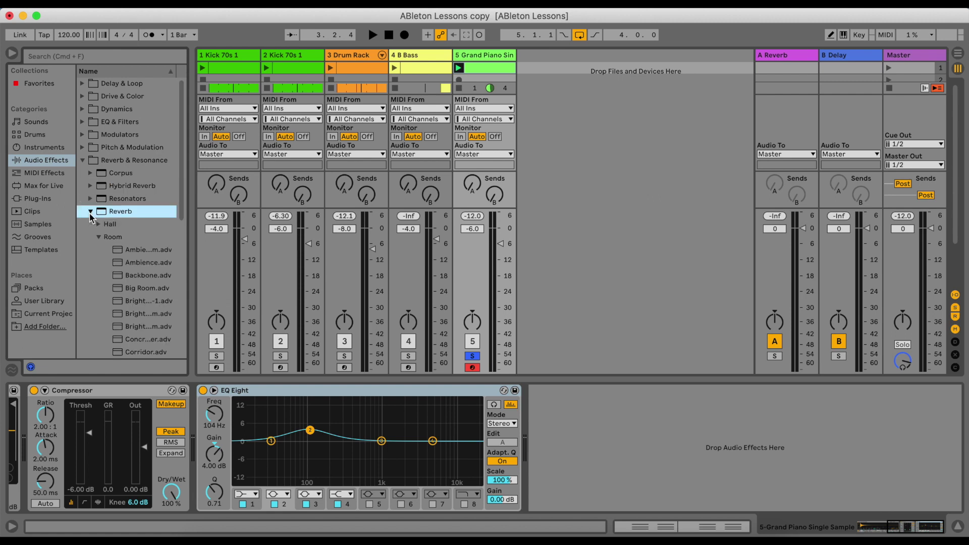
- Load the default Reverb onto the piano track and set its Input Filter to 1.54 kHz with a bandwidth of 6.98
{"action": "left_click", "coordinate": [91, 211]}
{"action": "double_click", "coordinate": [97, 211]}
{"action": "key", "text": "space"}
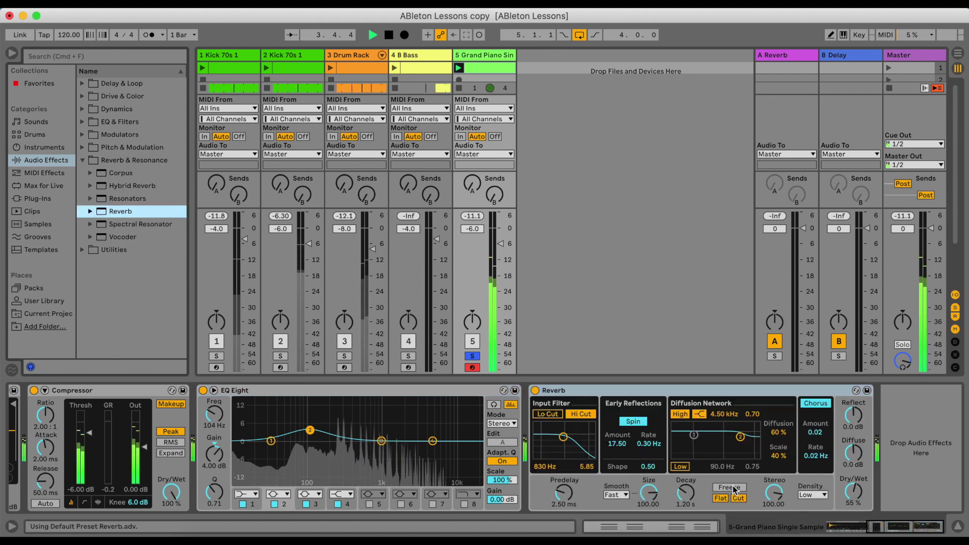
{"action": "left_click_drag", "start_coordinate": [563, 437], "coordinate": [569, 433]}
- Try the Reverb with Stereo at 0 during playback, and restore Stereo to 100
{"action": "scroll", "coordinate": [501, 429], "scroll_direction": "left", "scroll_amount": 5}
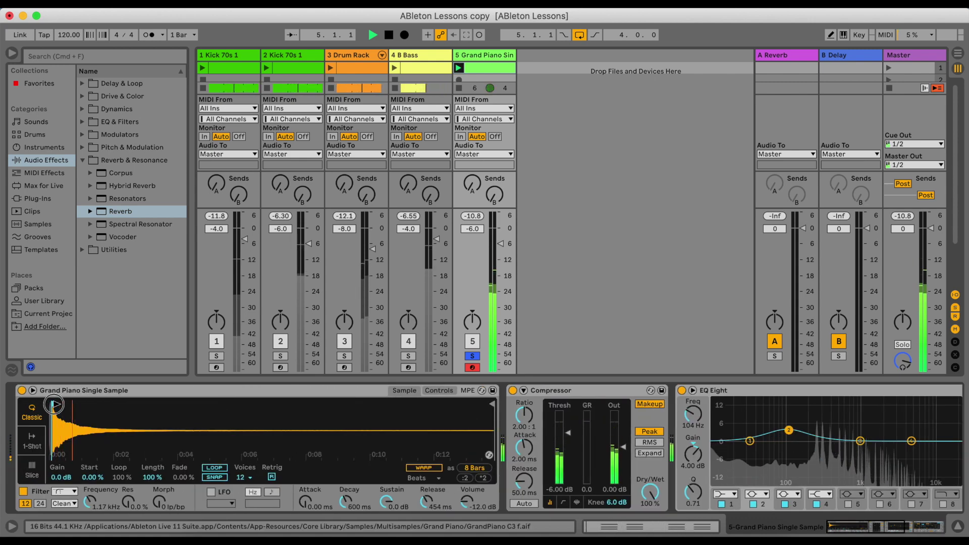
{"action": "left_click", "coordinate": [53, 404]}
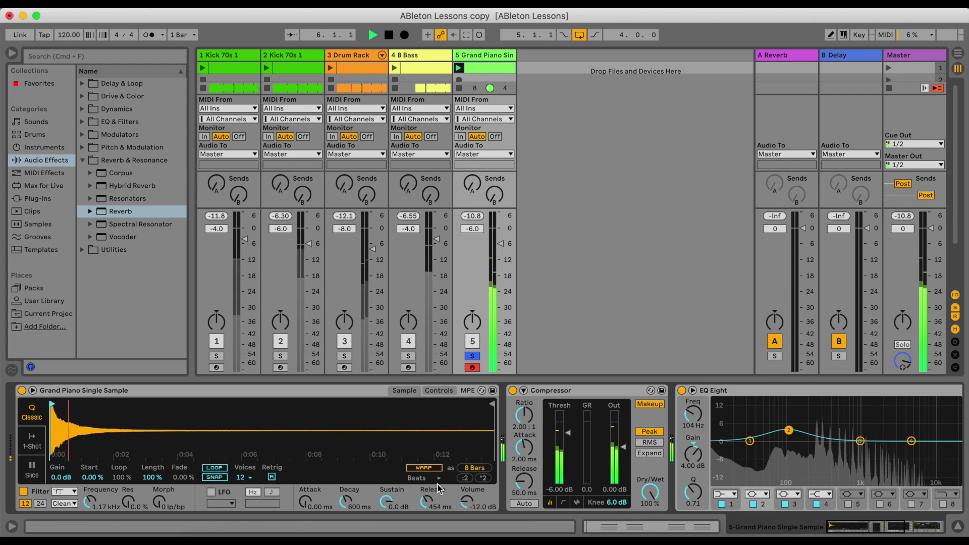
{"action": "scroll", "coordinate": [419, 495], "scroll_direction": "right", "scroll_amount": 5}
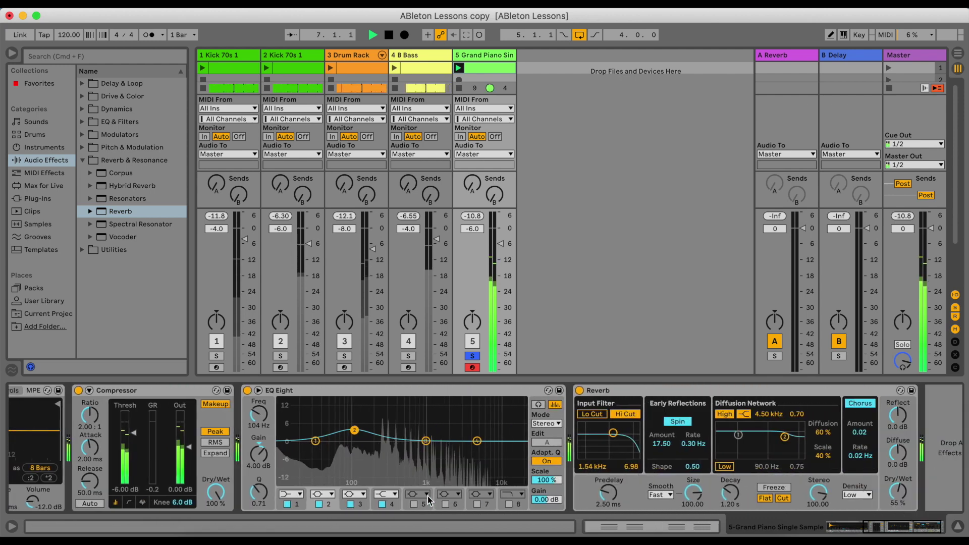
{"action": "mouse_move", "coordinate": [700, 493]}
{"action": "left_mouse_down"}
{"action": "mouse_move", "coordinate": [701, 474]}
{"action": "mouse_move", "coordinate": [701, 490]}
{"action": "left_mouse_up"}
{"action": "left_click_drag", "start_coordinate": [789, 492], "coordinate": [788, 510]}
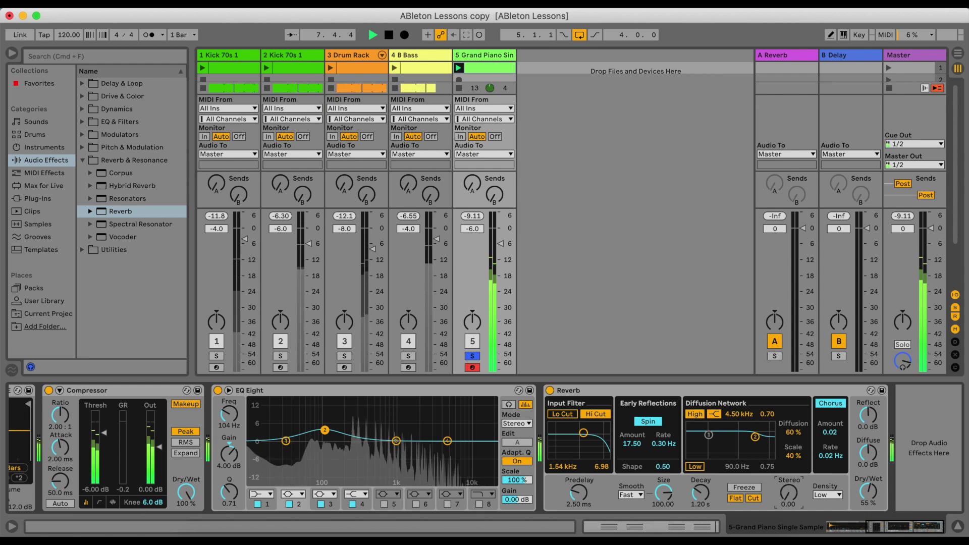
{"action": "left_click_drag", "start_coordinate": [789, 510], "coordinate": [788, 492]}
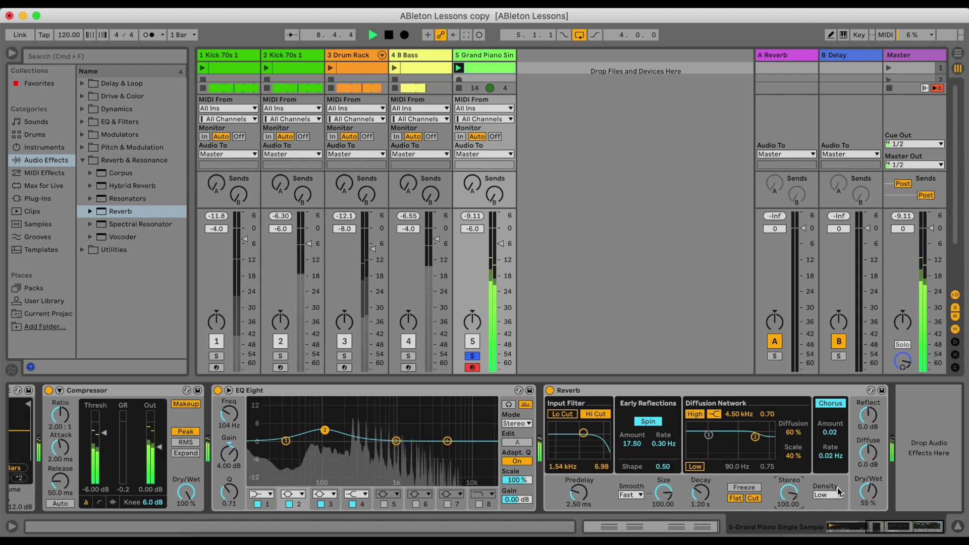
- Shape the Reverb with a low-cut input filter at 1.14 kHz, the high diffusion filter at 4.65 kHz, and a 2.01 s Decay
{"action": "mouse_move", "coordinate": [755, 436]}
{"action": "left_mouse_down"}
{"action": "mouse_move", "coordinate": [750, 450]}
{"action": "mouse_move", "coordinate": [739, 447]}
{"action": "mouse_move", "coordinate": [770, 435]}
{"action": "left_mouse_up"}
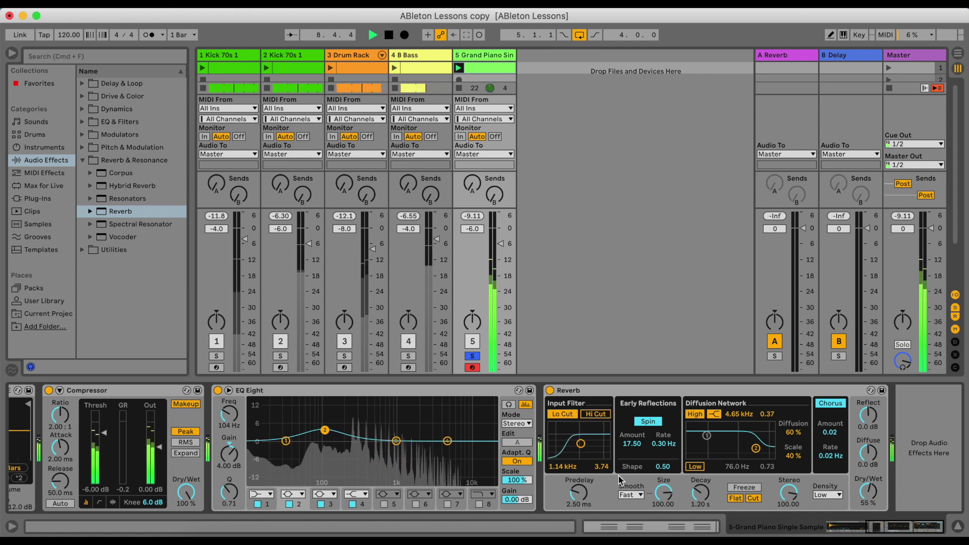
{"action": "left_click", "coordinate": [631, 496]}
{"action": "left_click", "coordinate": [637, 497]}
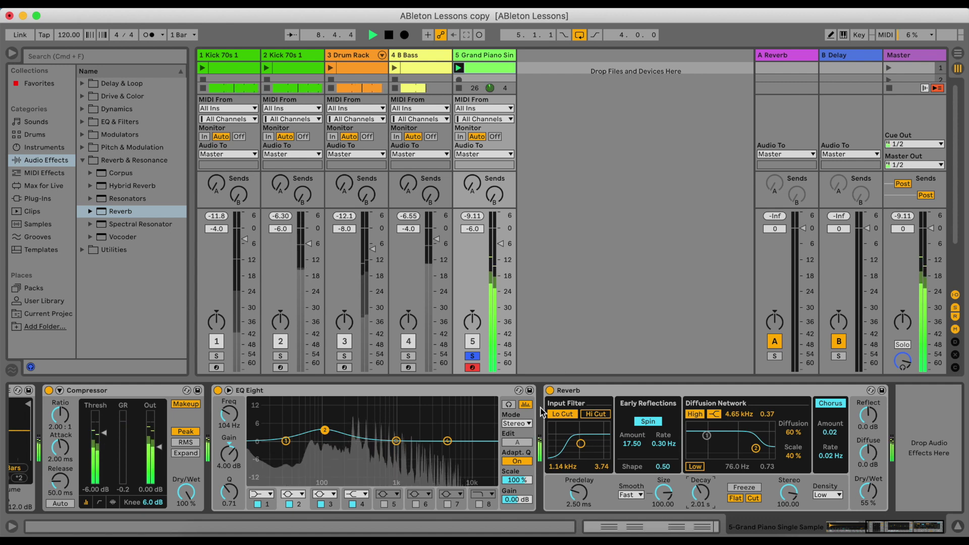
{"action": "key", "text": "space"}
- Add an Auto Filter from EQ & Filters after the Reverb and lower its cutoff frequency to 2.20 kHz
{"action": "left_click", "coordinate": [83, 160]}
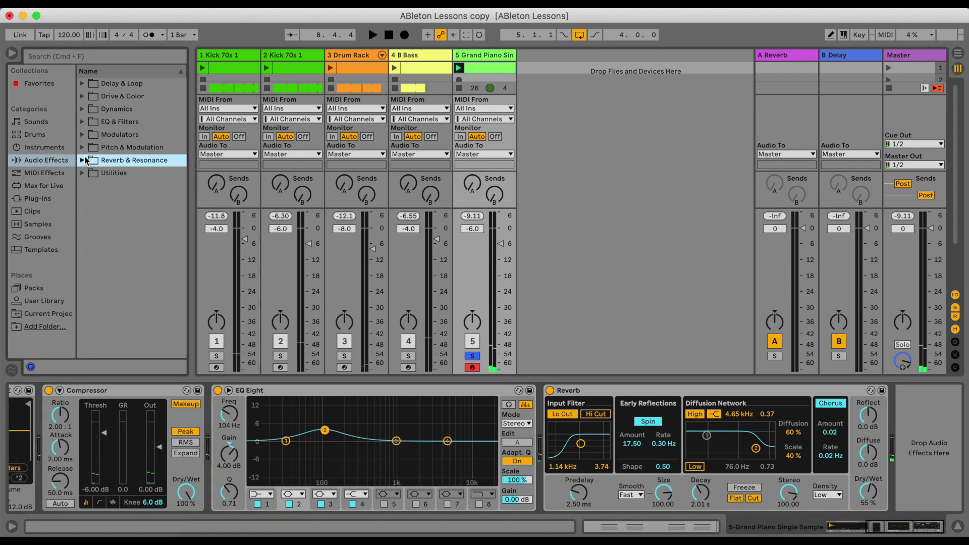
{"action": "left_click", "coordinate": [83, 122]}
{"action": "double_click", "coordinate": [122, 134]}
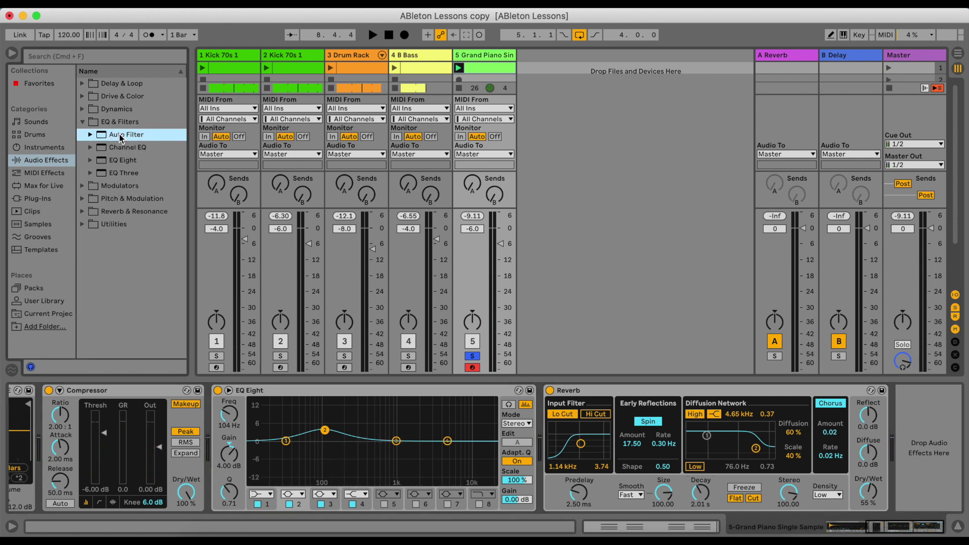
{"action": "key", "text": "space"}
{"action": "left_click_drag", "start_coordinate": [837, 468], "coordinate": [819, 472]}
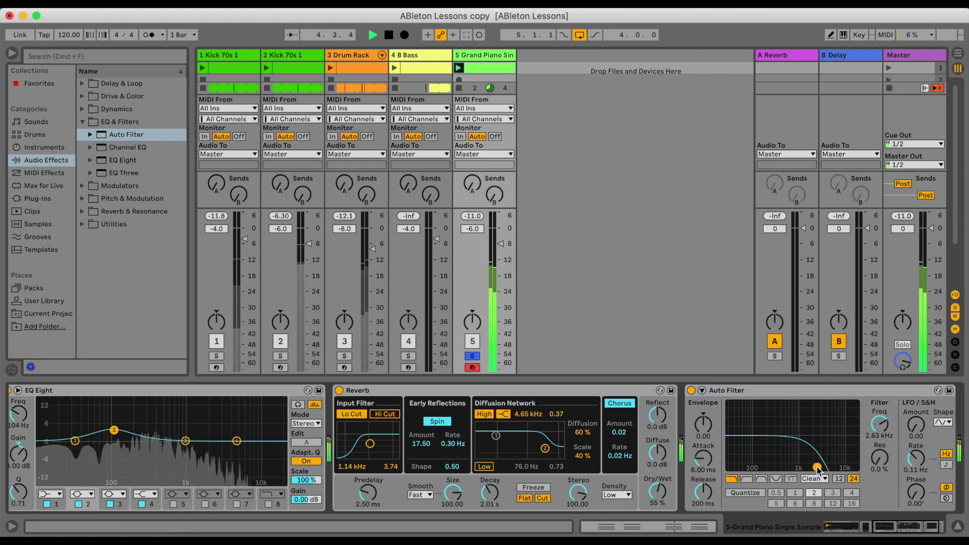
{"action": "left_click_drag", "start_coordinate": [818, 468], "coordinate": [816, 467]}
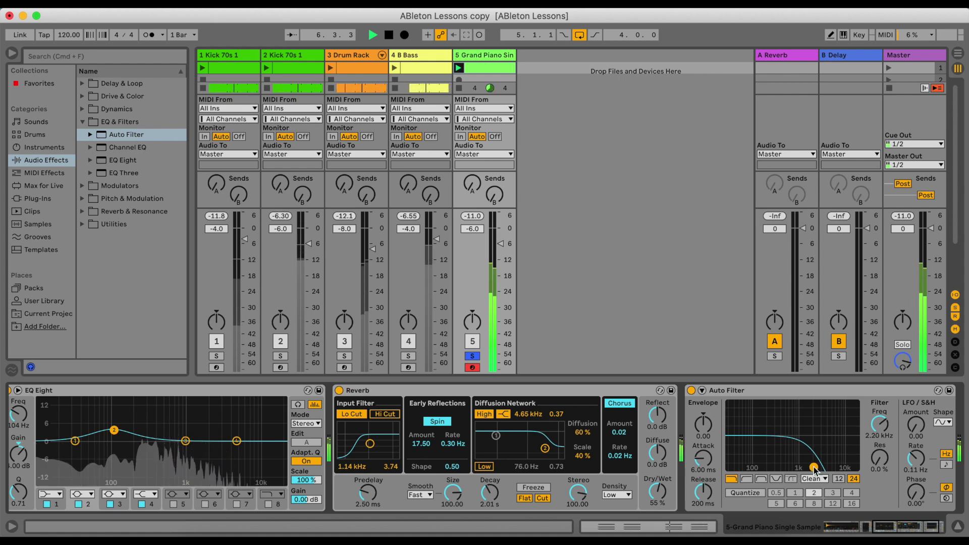
{"action": "key", "text": "space"}
{"action": "scroll", "coordinate": [442, 404], "scroll_direction": "right", "scroll_amount": 3}
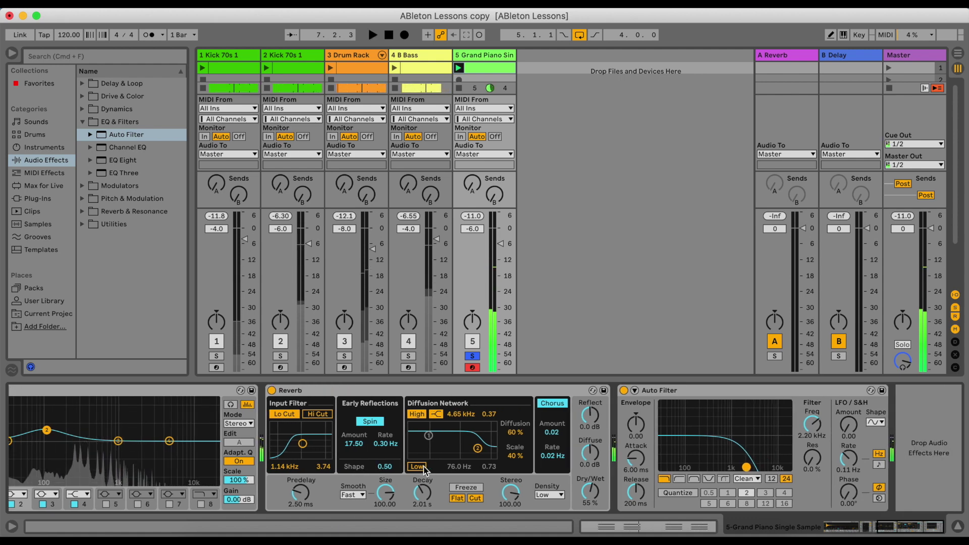
- Play the full mix with the Grand Piano track unsoloed, and solo the piano again
{"action": "left_click", "coordinate": [46, 148]}
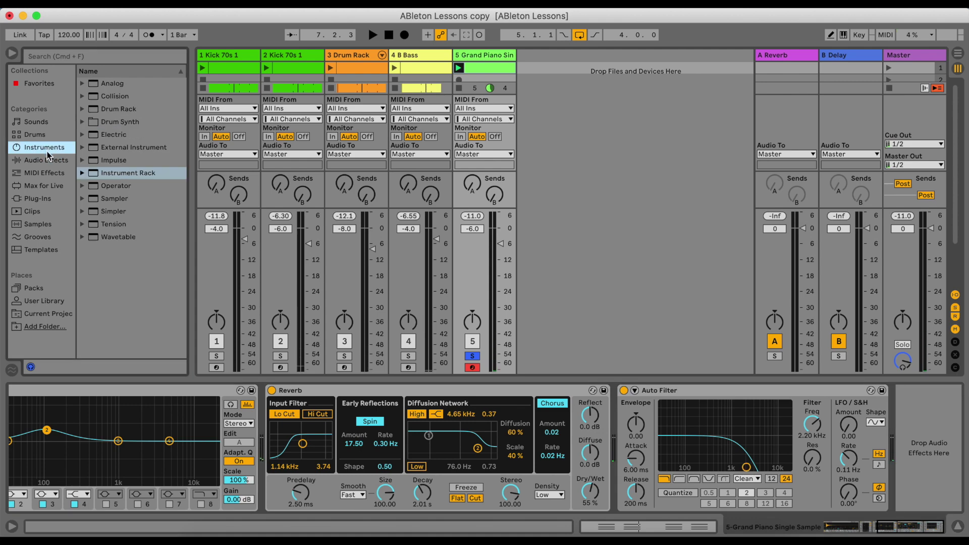
{"action": "left_click", "coordinate": [473, 355]}
{"action": "key", "text": "space"}
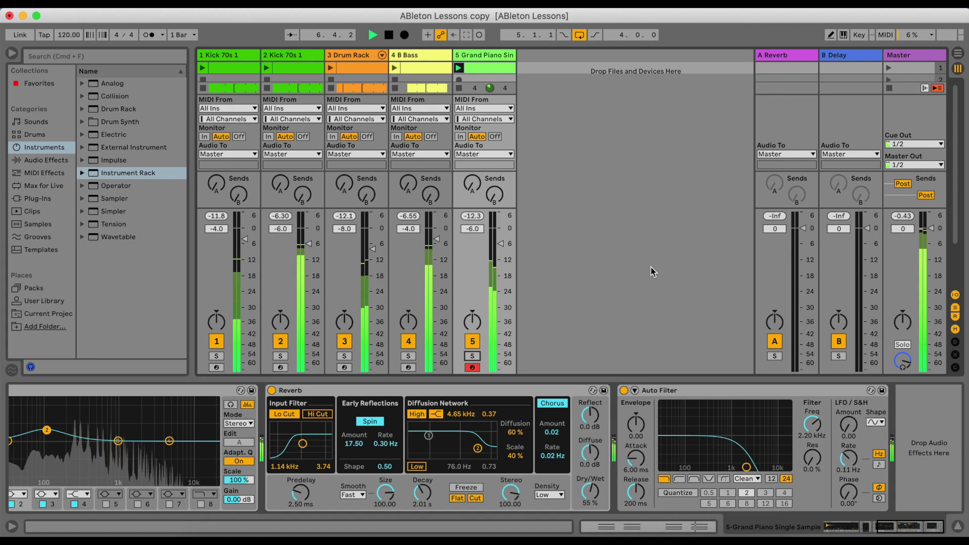
{"action": "left_click", "coordinate": [472, 356]}
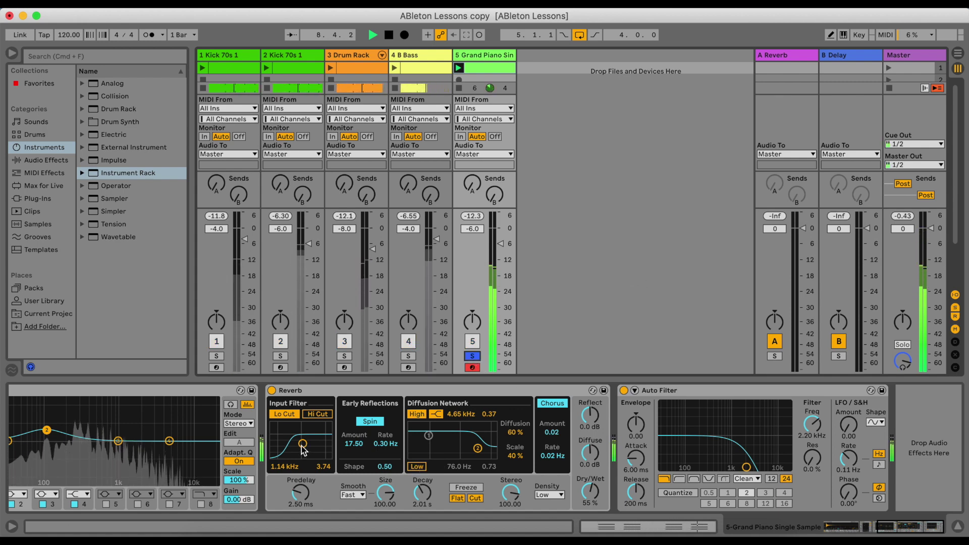
{"action": "key", "text": "space"}
- Review the piano's device chain during playback and set the Auto Filter's cutoff frequency to 1.08 kHz
{"action": "scroll", "coordinate": [391, 463], "scroll_direction": "left", "scroll_amount": 3}
{"action": "scroll", "coordinate": [391, 463], "scroll_direction": "left", "scroll_amount": 5}
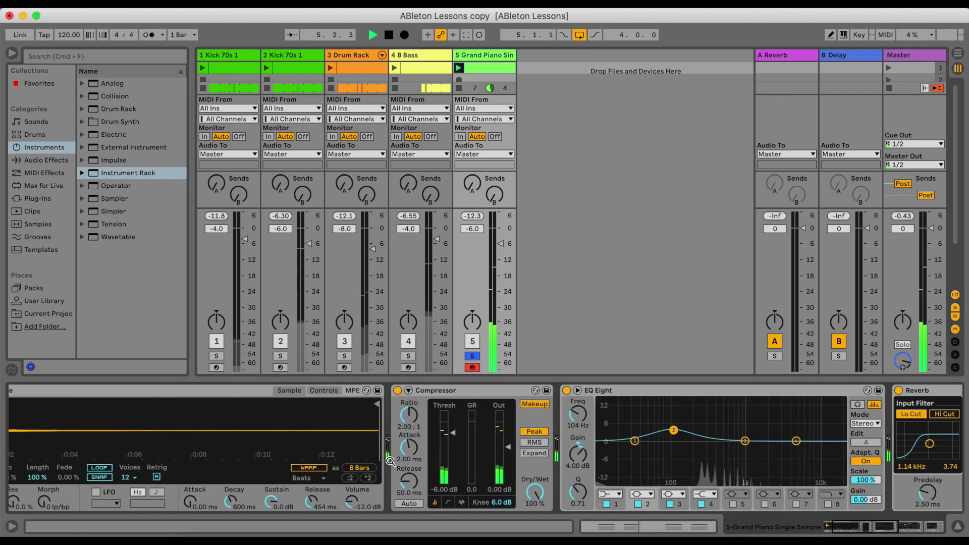
{"action": "key", "text": "space"}
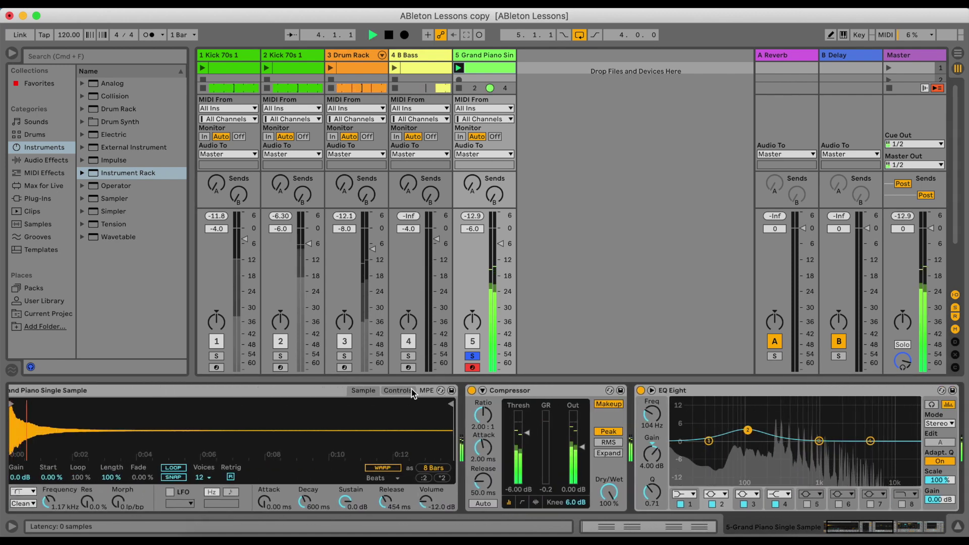
{"action": "scroll", "coordinate": [614, 458], "scroll_direction": "right", "scroll_amount": 5}
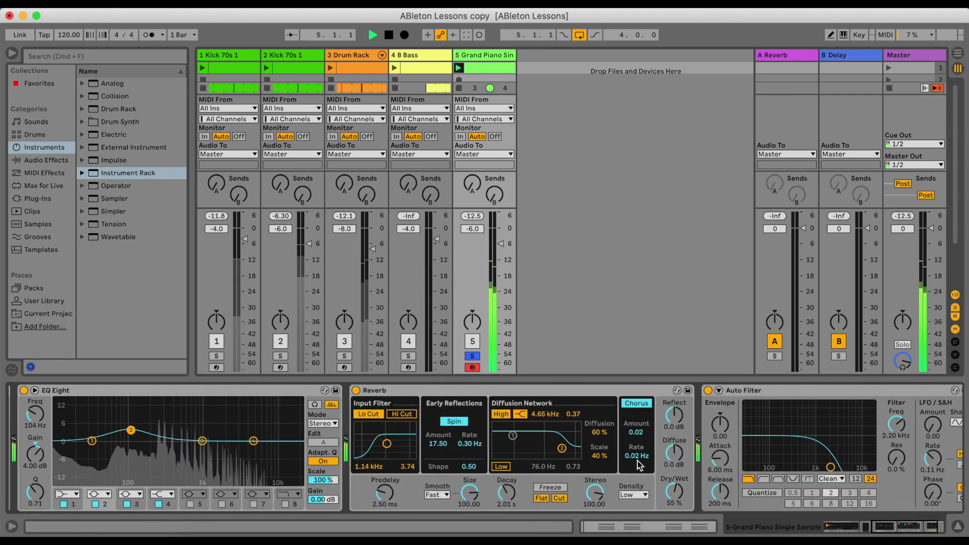
{"action": "scroll", "coordinate": [806, 461], "scroll_direction": "right", "scroll_amount": 2}
{"action": "left_click_drag", "start_coordinate": [760, 467], "coordinate": [745, 467]}
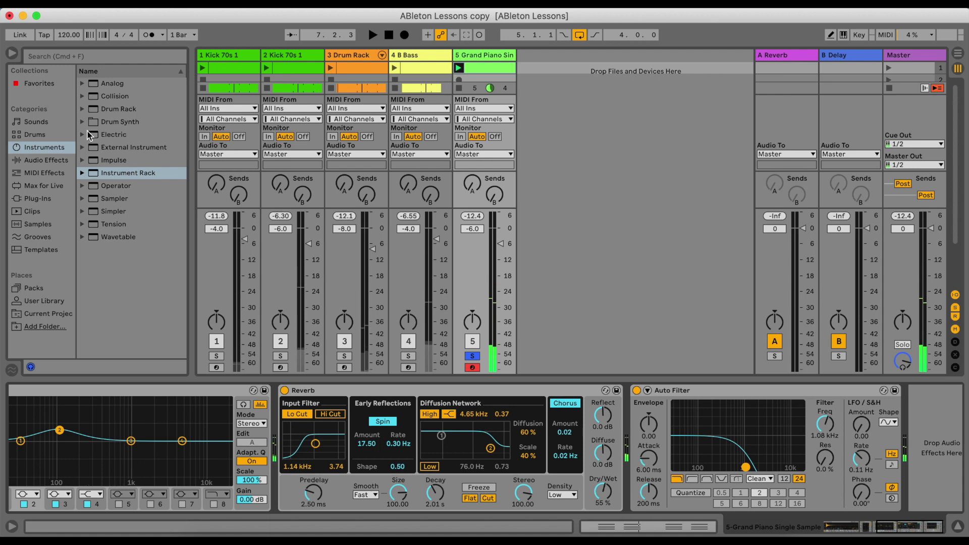
- Add a Glue Compressor from the Dynamics audio effects to the end of the piano track's chain
{"action": "left_click", "coordinate": [48, 160]}
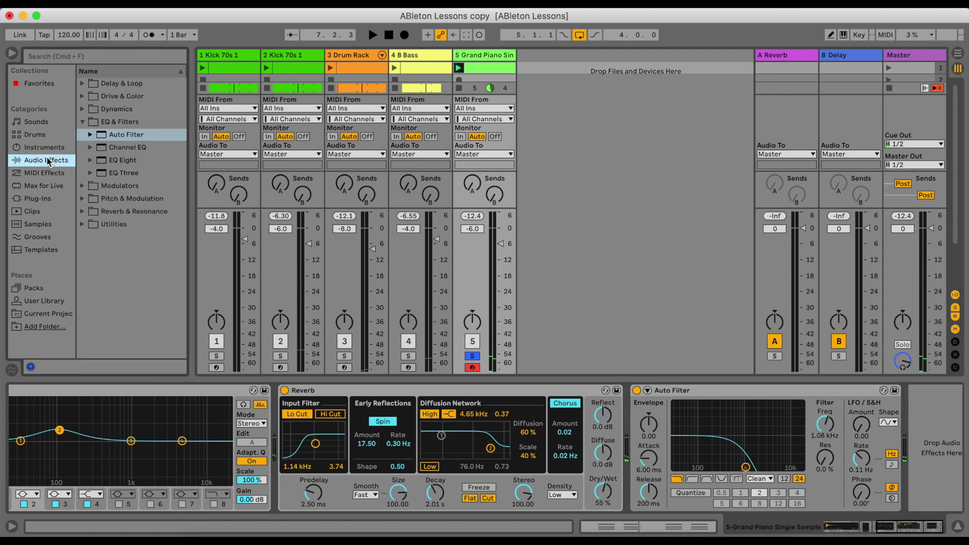
{"action": "left_click", "coordinate": [84, 122]}
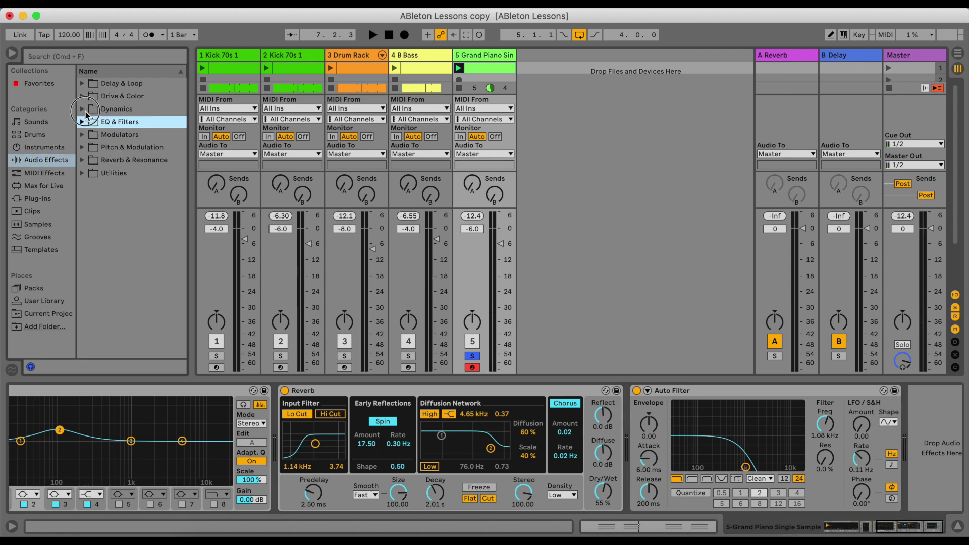
{"action": "left_click", "coordinate": [84, 110]}
{"action": "double_click", "coordinate": [135, 148]}
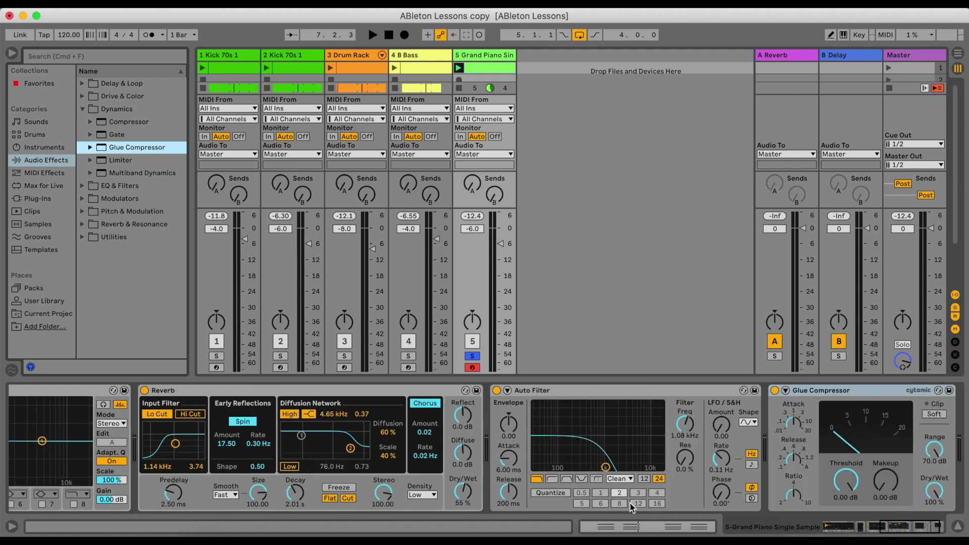
- Set the Glue Compressor to 4 dB Makeup and -8 dB Threshold with Soft clipping enabled
{"action": "key", "text": "space"}
{"action": "left_click", "coordinate": [820, 499]}
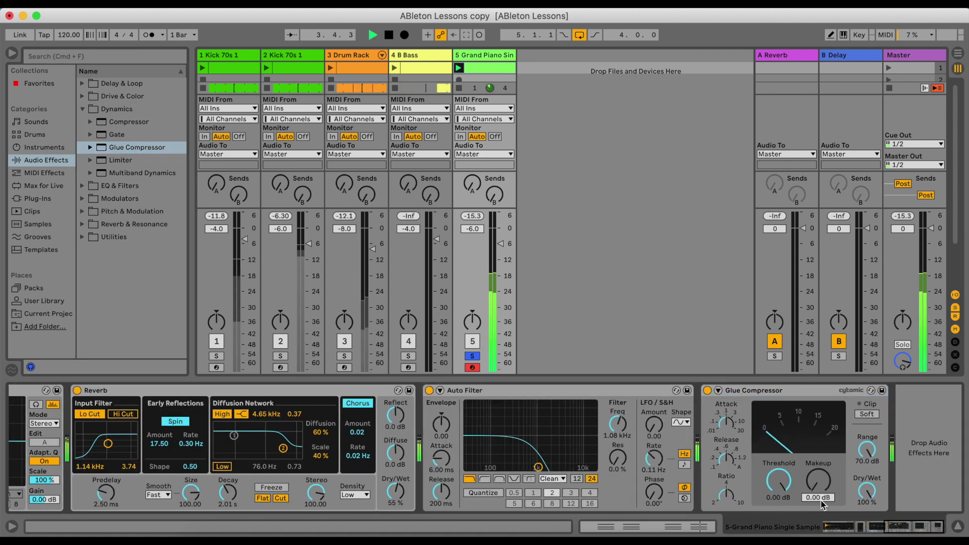
{"action": "left_click", "coordinate": [864, 415]}
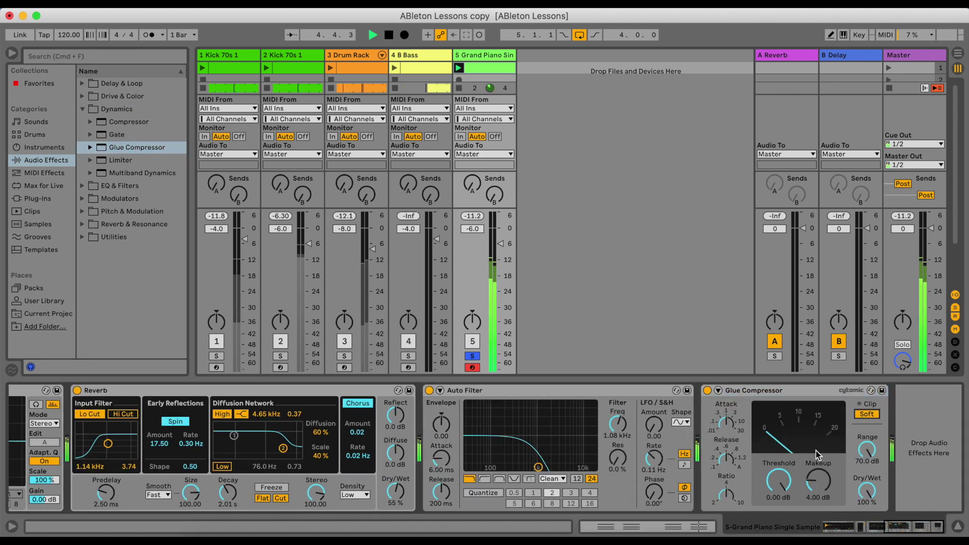
{"action": "left_click", "coordinate": [785, 498]}
{"action": "type", "text": "-8"}
{"action": "left_click", "coordinate": [918, 493]}
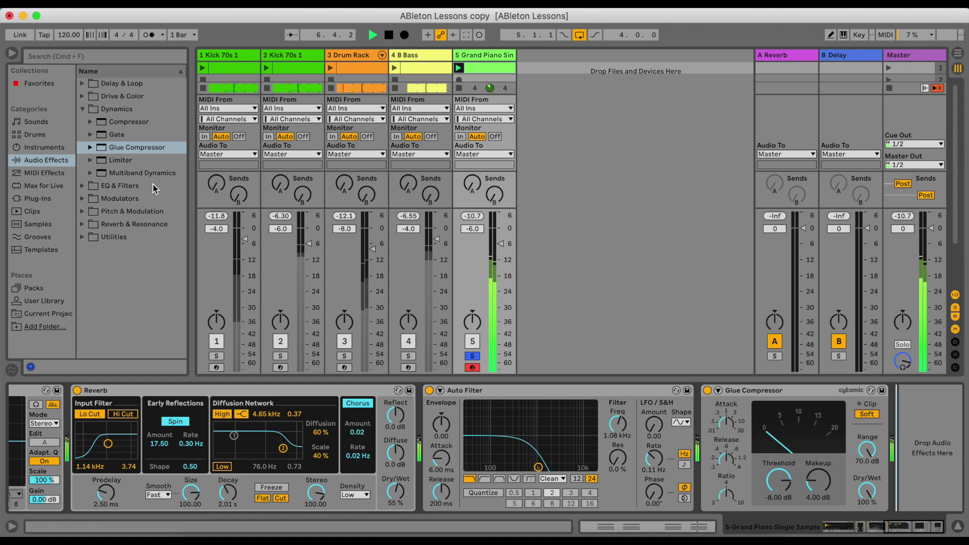
- Try a Limiter with 2 dB of gain after the Glue Compressor, and delete it from the chain
{"action": "double_click", "coordinate": [133, 163]}
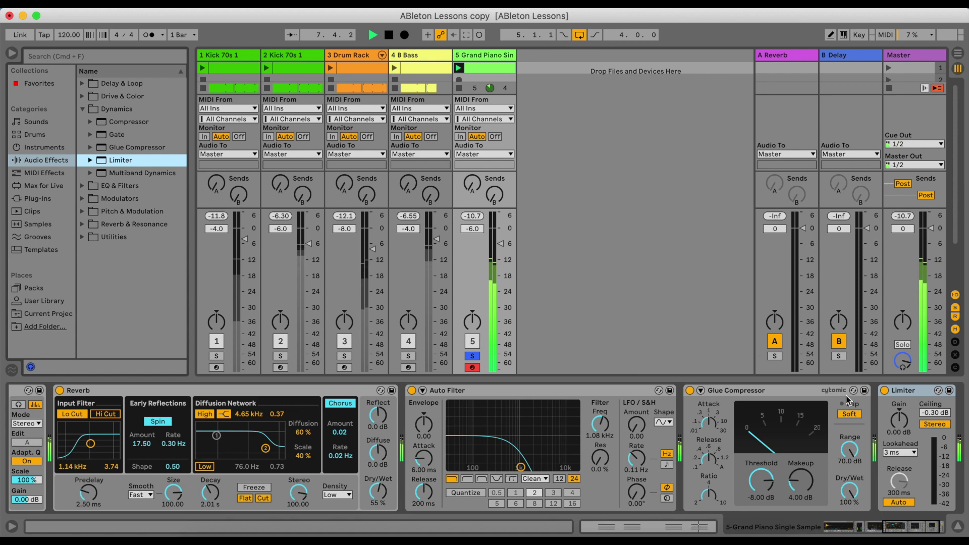
{"action": "left_click", "coordinate": [905, 435]}
{"action": "left_click", "coordinate": [664, 261]}
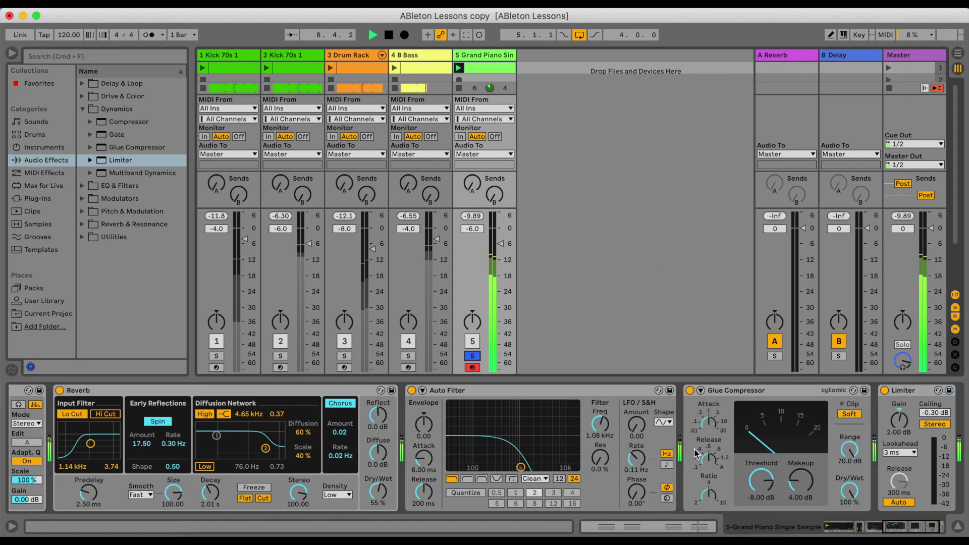
{"action": "left_click", "coordinate": [896, 392]}
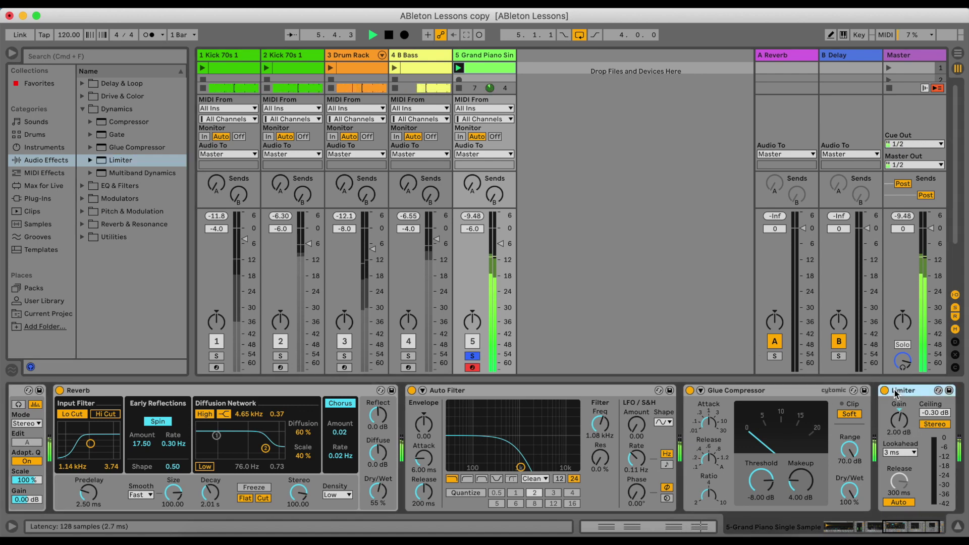
{"action": "key", "text": "Delete"}
- Try a second Compressor with a -8.96 dB threshold at the chain's end, and delete it
{"action": "double_click", "coordinate": [128, 121]}
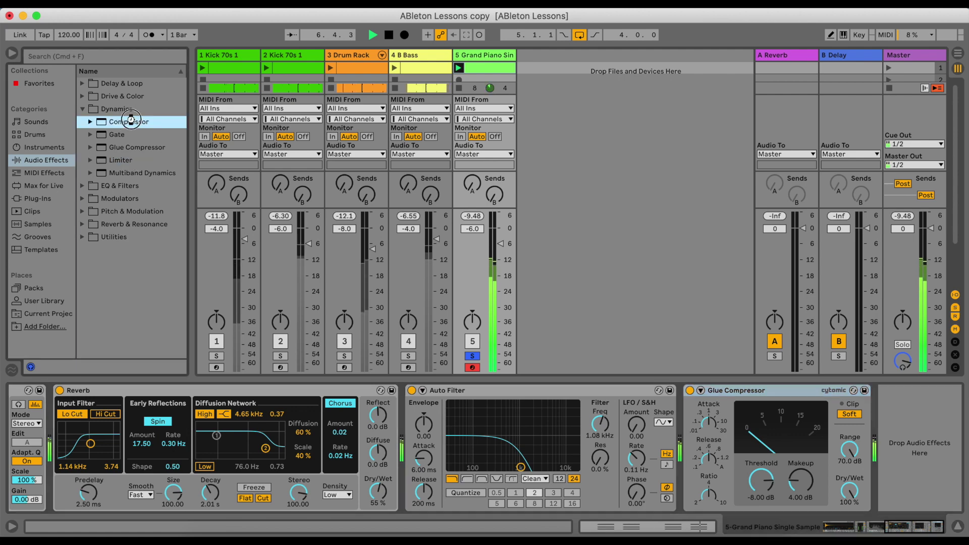
{"action": "left_click_drag", "start_coordinate": [748, 418], "coordinate": [748, 434]}
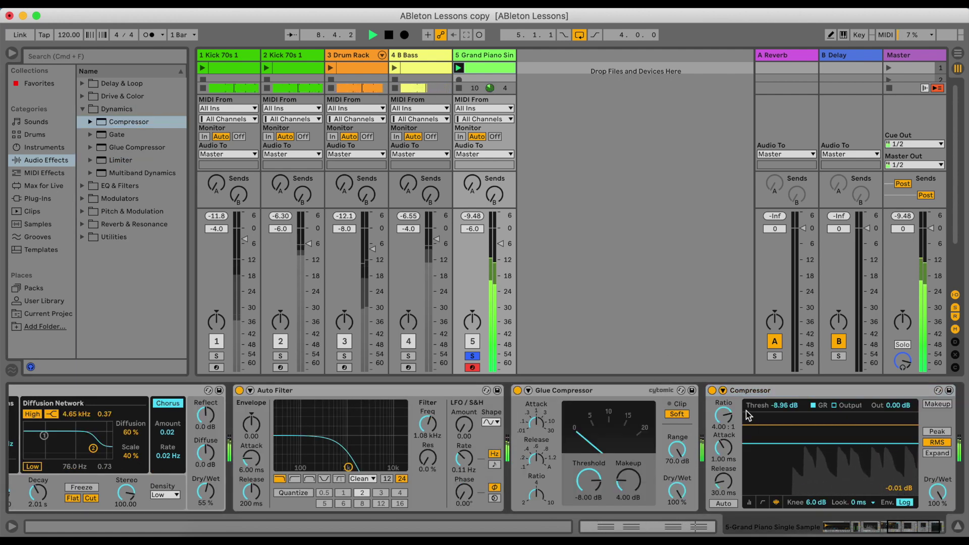
{"action": "left_click", "coordinate": [749, 392]}
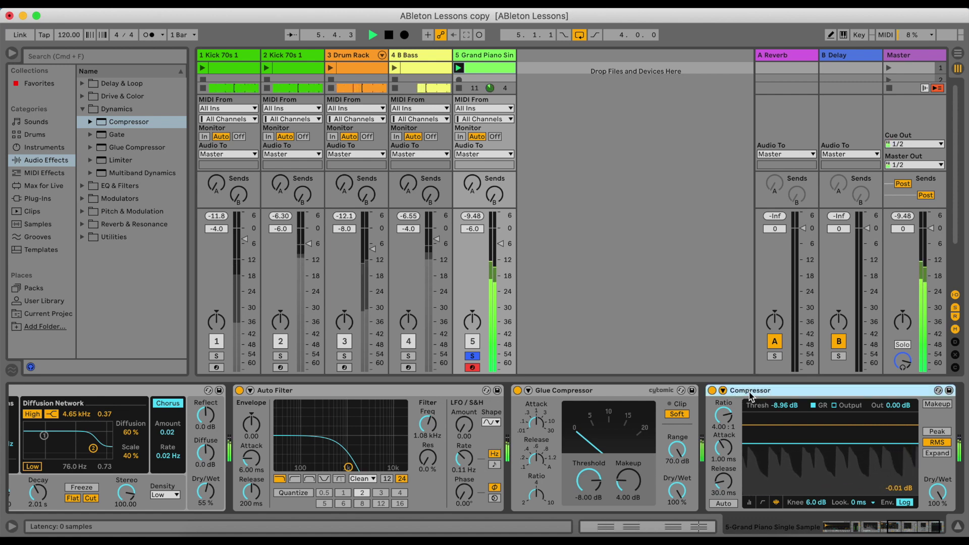
{"action": "key", "text": "Delete"}
{"action": "key", "text": "space"}
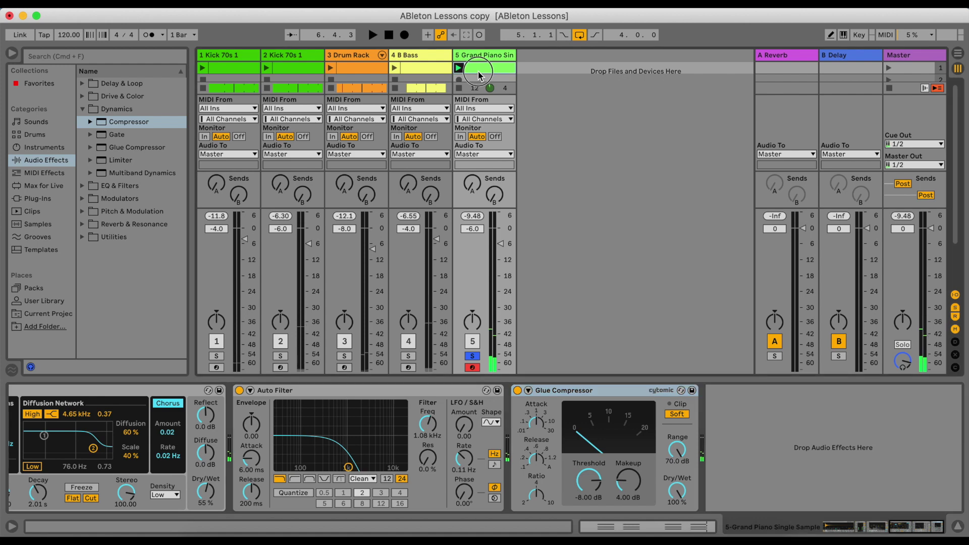
- Place the Grand Piano clip at bar 5 of its track in the Arrangement and extend it to span 3.2.2 to 9.1.1
{"action": "key", "text": "Tab"}
{"action": "left_click", "coordinate": [415, 144]}
{"action": "left_click_drag", "start_coordinate": [373, 157], "coordinate": [338, 163]}
{"action": "left_click", "coordinate": [760, 159]}
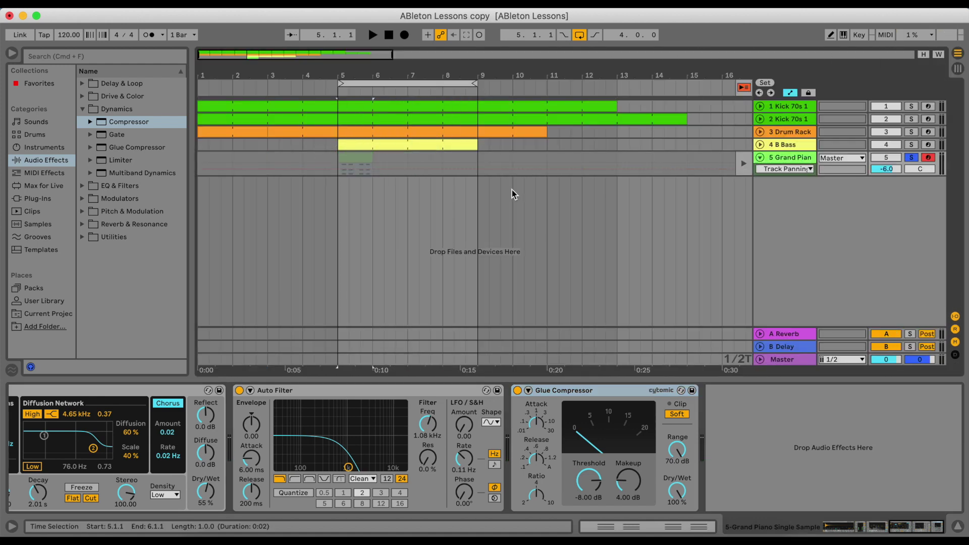
{"action": "left_click_drag", "start_coordinate": [368, 159], "coordinate": [477, 159]}
{"action": "left_click_drag", "start_coordinate": [340, 159], "coordinate": [279, 159]}
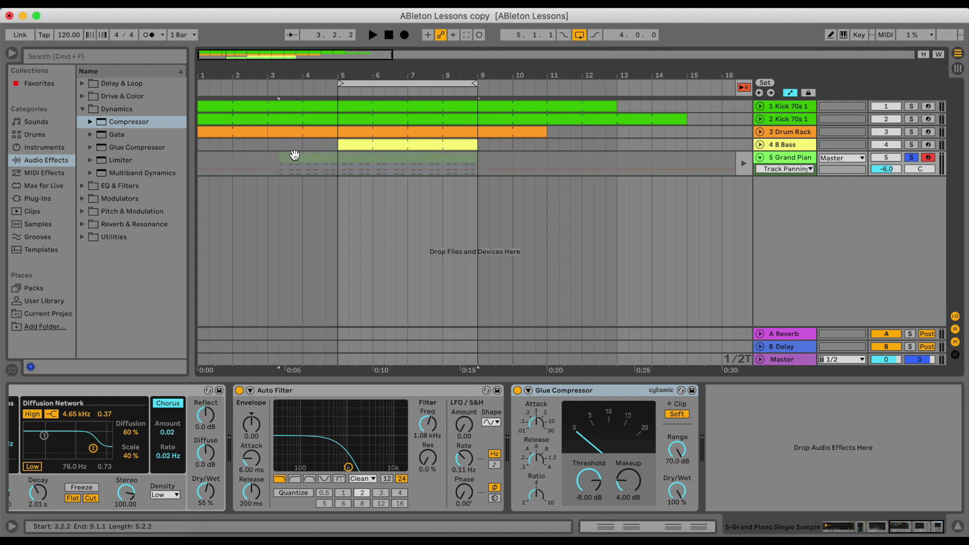
- Extend the Grand Piano clip and the loop back to bar 3, and restore the track's arrangement playback in a taller lane
{"action": "left_click", "coordinate": [267, 160]}
{"action": "left_click_drag", "start_coordinate": [339, 84], "coordinate": [270, 85]}
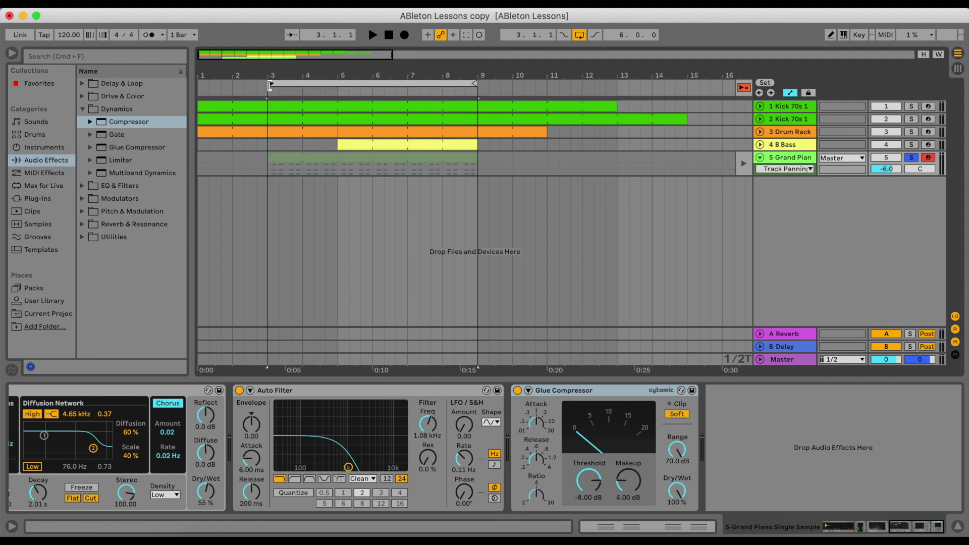
{"action": "left_click", "coordinate": [743, 87]}
{"action": "left_click_drag", "start_coordinate": [782, 175], "coordinate": [784, 273]}
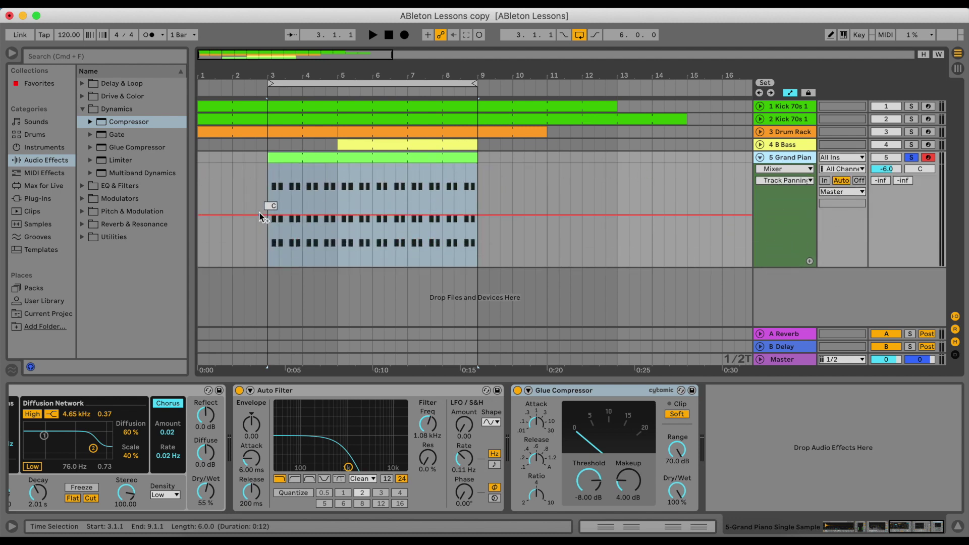
{"action": "left_click", "coordinate": [256, 230]}
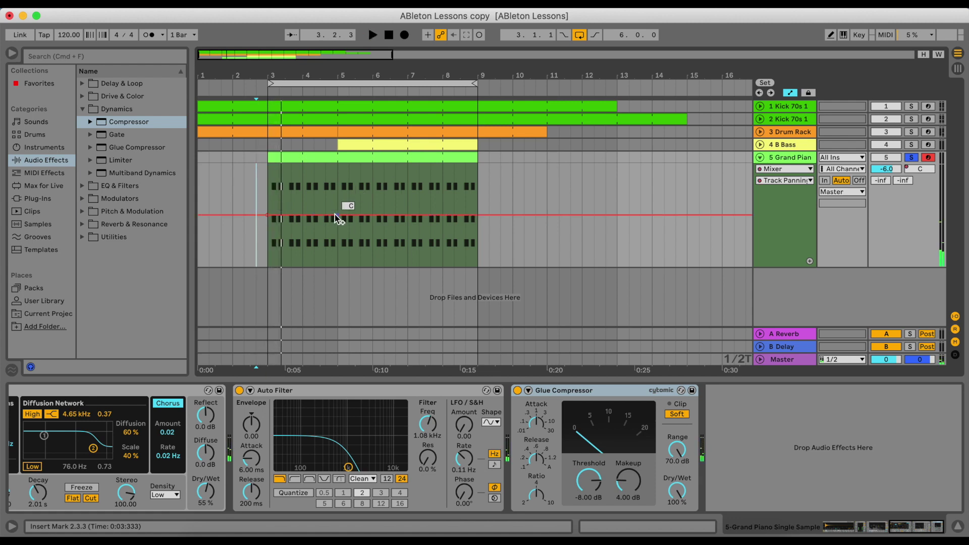
{"action": "right_click", "coordinate": [319, 214]}
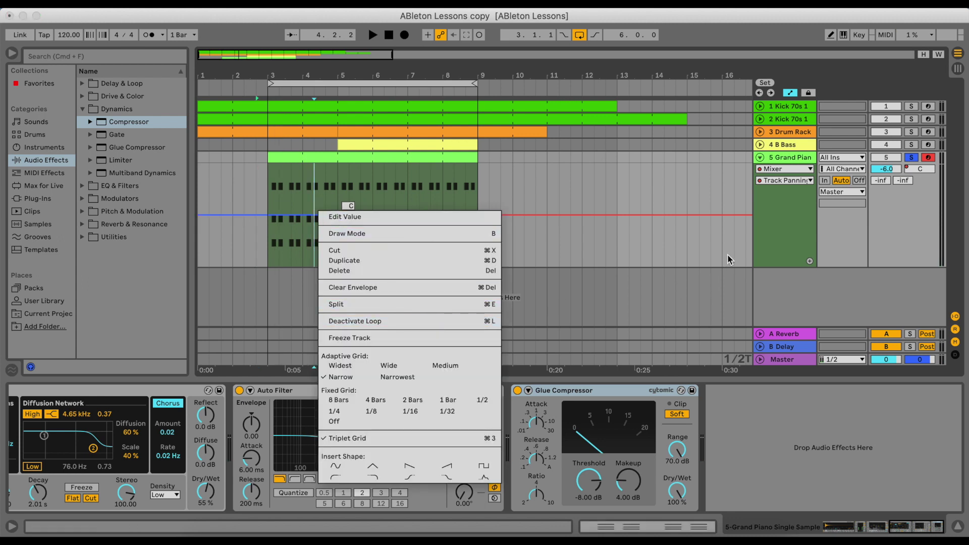
{"action": "key", "text": "Escape"}
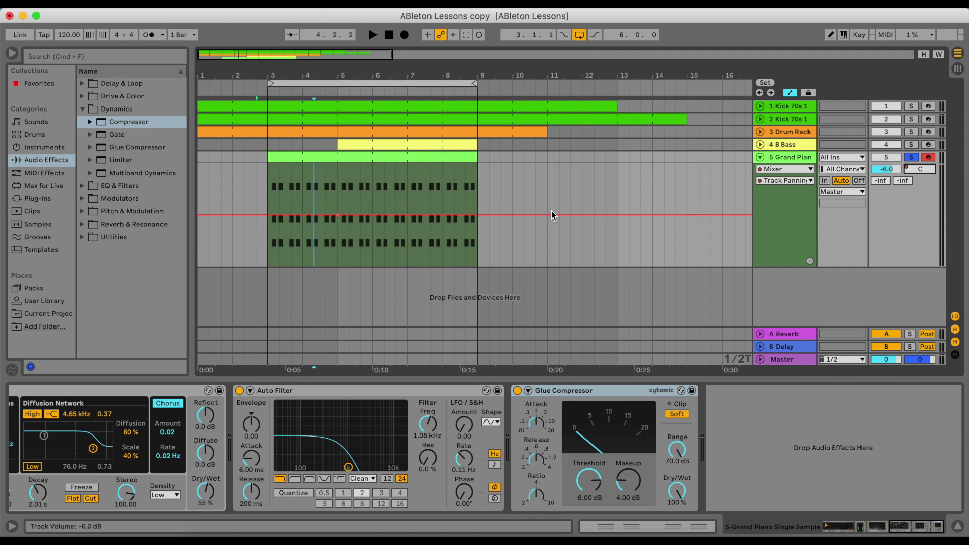
{"action": "mouse_move", "coordinate": [338, 215]}
{"action": "left_mouse_down"}
{"action": "mouse_move", "coordinate": [338, 243]}
{"action": "mouse_move", "coordinate": [339, 216]}
{"action": "left_mouse_up"}
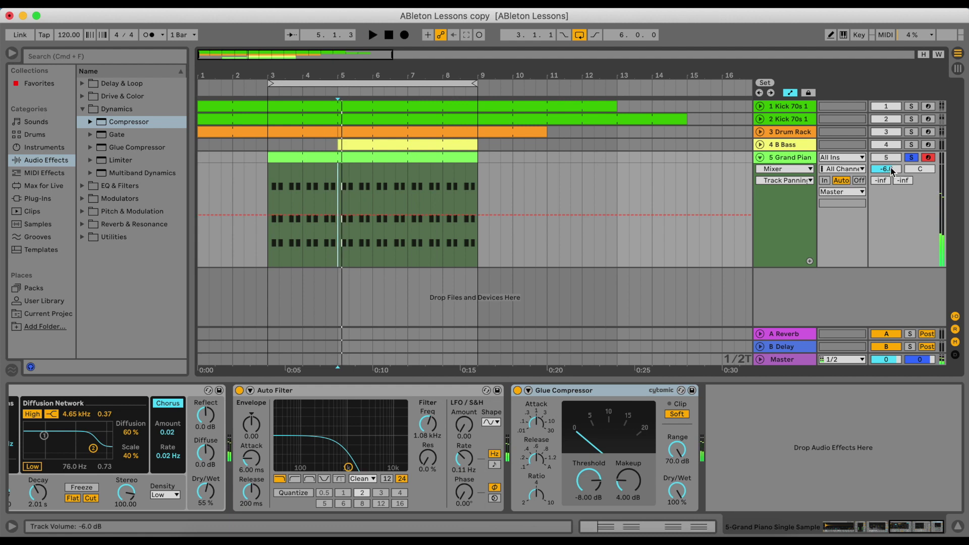
{"action": "right_click", "coordinate": [371, 202]}
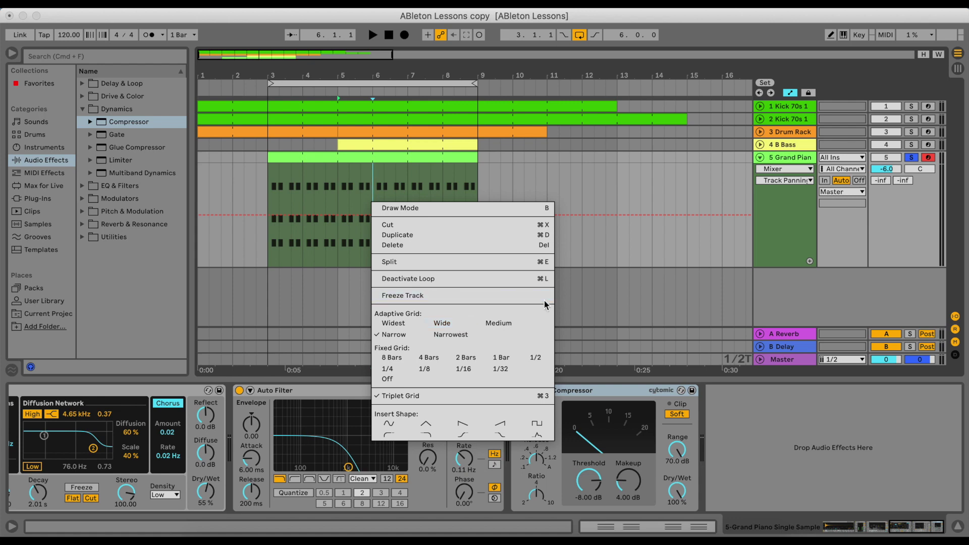
- Automate the Grand Piano's Track Volume to rise from -16.0 dB at bar 3 to -6.0 dB at bar 5, and audition the fade-in
{"action": "left_click", "coordinate": [905, 233]}
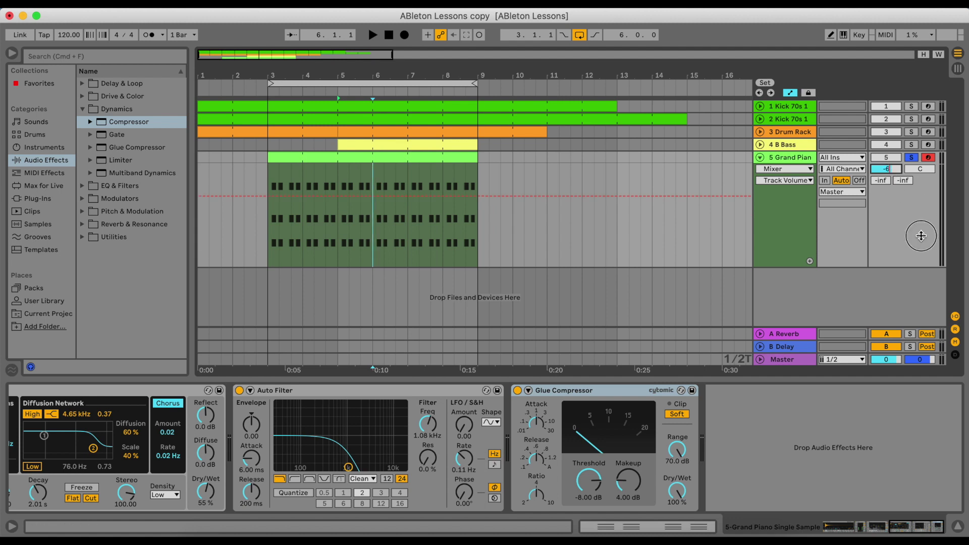
{"action": "left_click", "coordinate": [337, 194]}
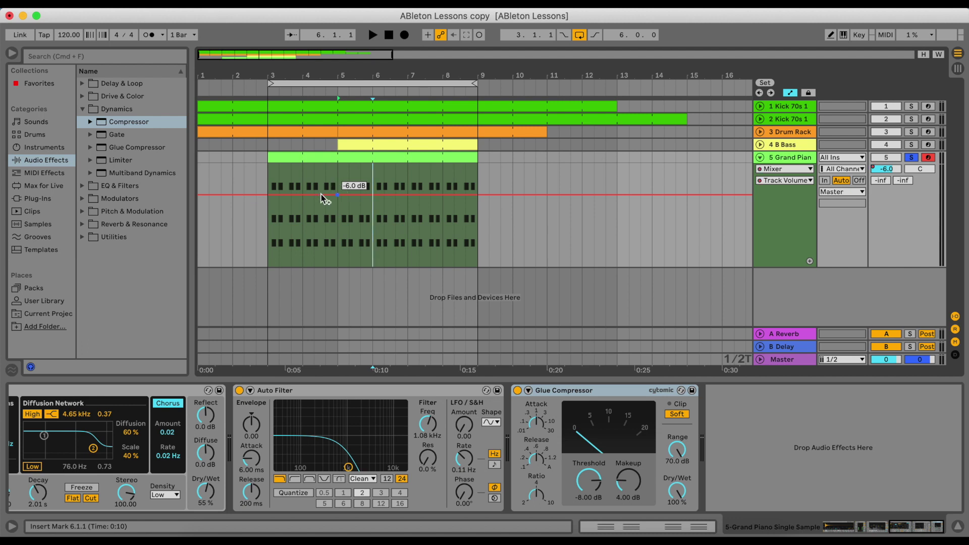
{"action": "left_click_drag", "start_coordinate": [267, 194], "coordinate": [268, 221]}
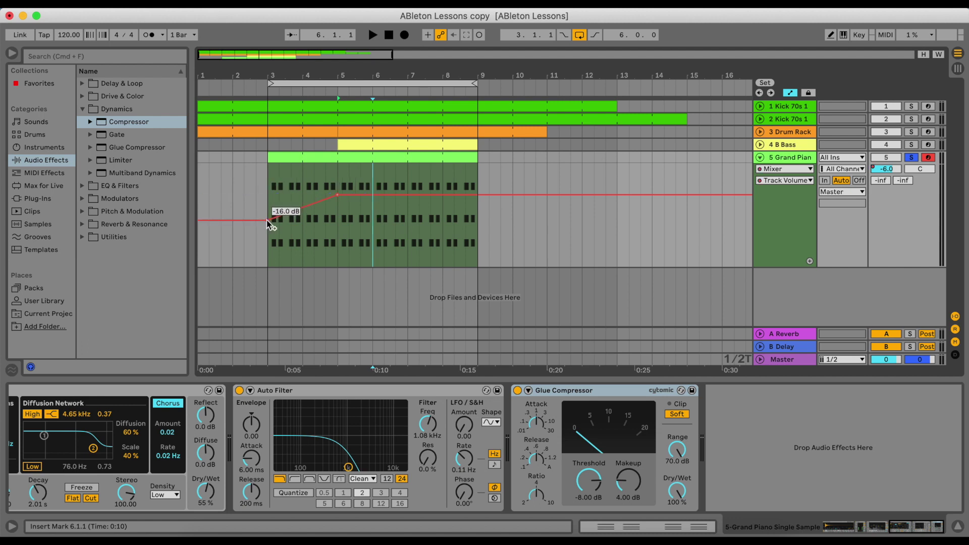
{"action": "left_click", "coordinate": [257, 234]}
{"action": "key", "text": "space"}
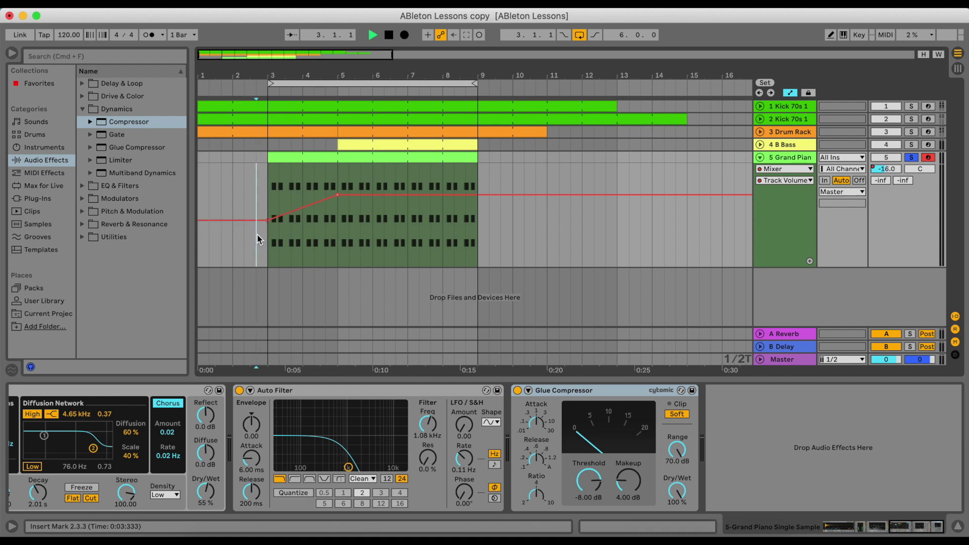
{"action": "key", "text": "space"}
- Turn off solo on the Grand Piano track and play it from bar 3 together with the drums and bass
{"action": "mouse_move", "coordinate": [268, 157]}
{"action": "left_mouse_down"}
{"action": "mouse_move", "coordinate": [235, 155]}
{"action": "mouse_move", "coordinate": [263, 159]}
{"action": "left_mouse_up"}
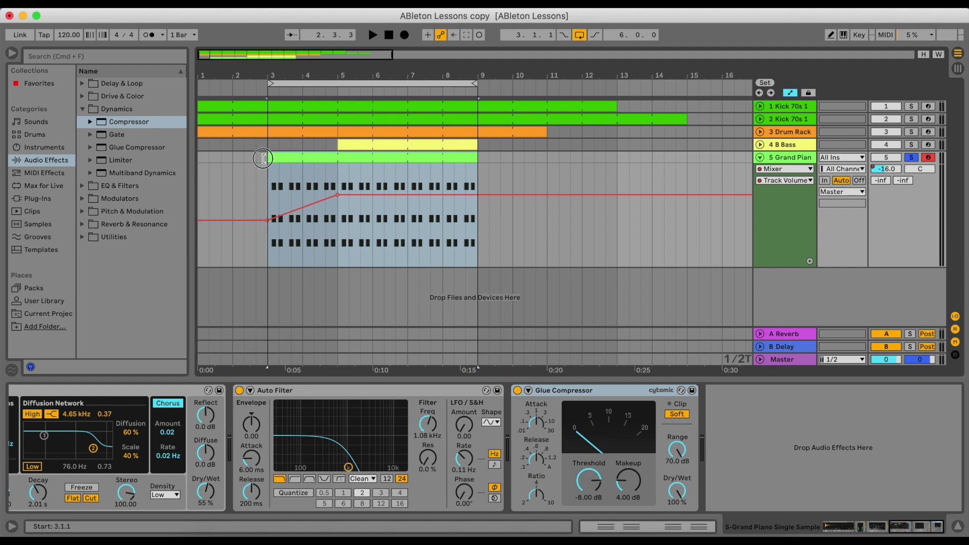
{"action": "key", "text": "space"}
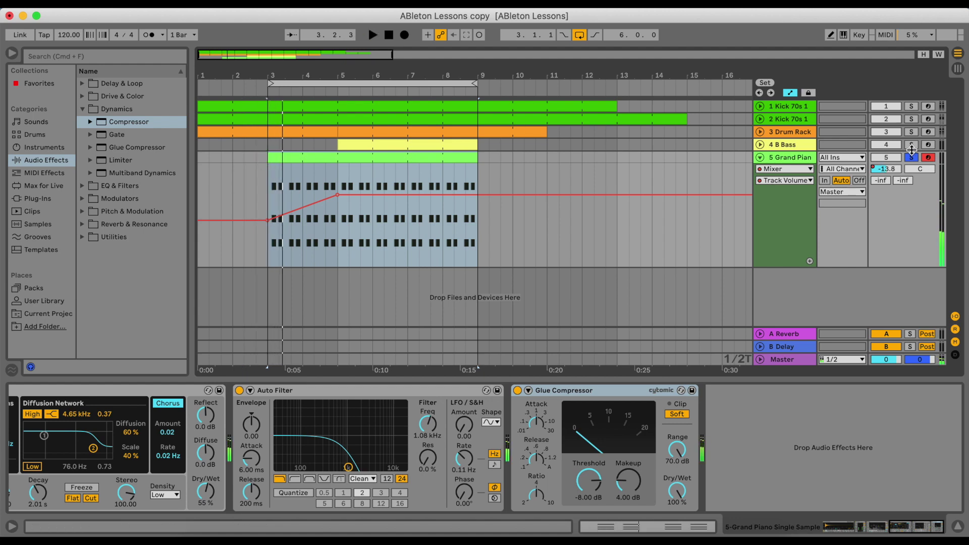
{"action": "left_click", "coordinate": [911, 155]}
{"action": "key", "text": "space"}
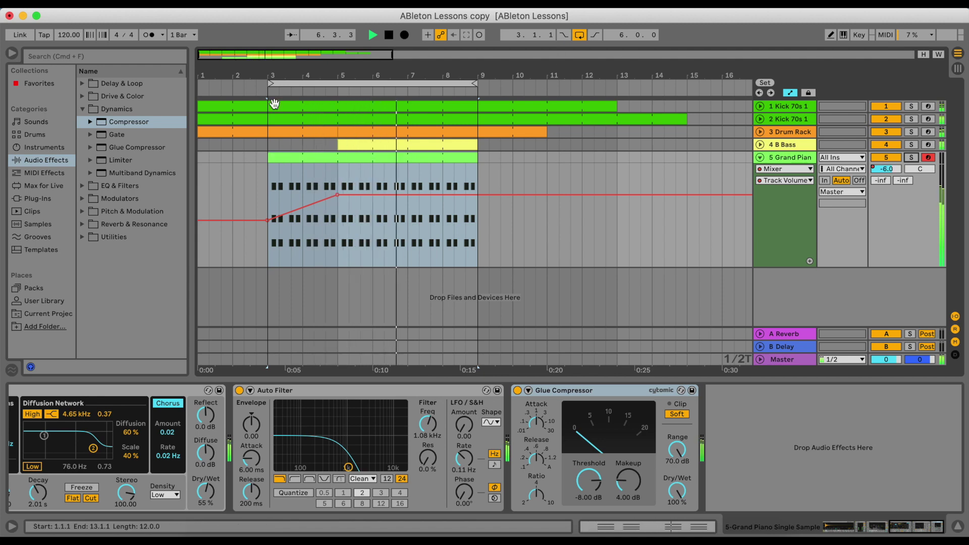
- Extend the loop and the Grand Piano clip back to bar 2, and reshape the volume fade to rise from bar 2 to -10.0 dB at bar 5
{"action": "left_click_drag", "start_coordinate": [262, 88], "coordinate": [232, 87]}
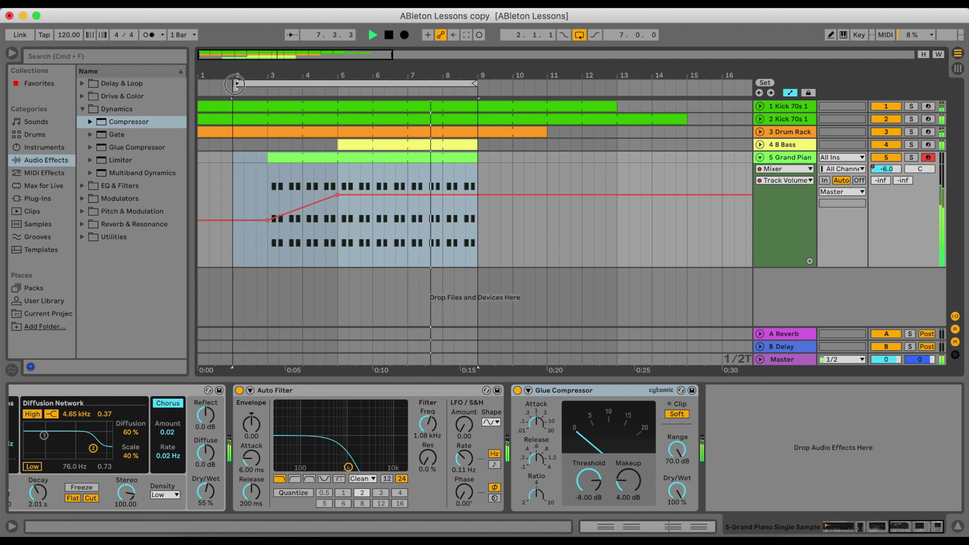
{"action": "left_click_drag", "start_coordinate": [273, 158], "coordinate": [234, 158]}
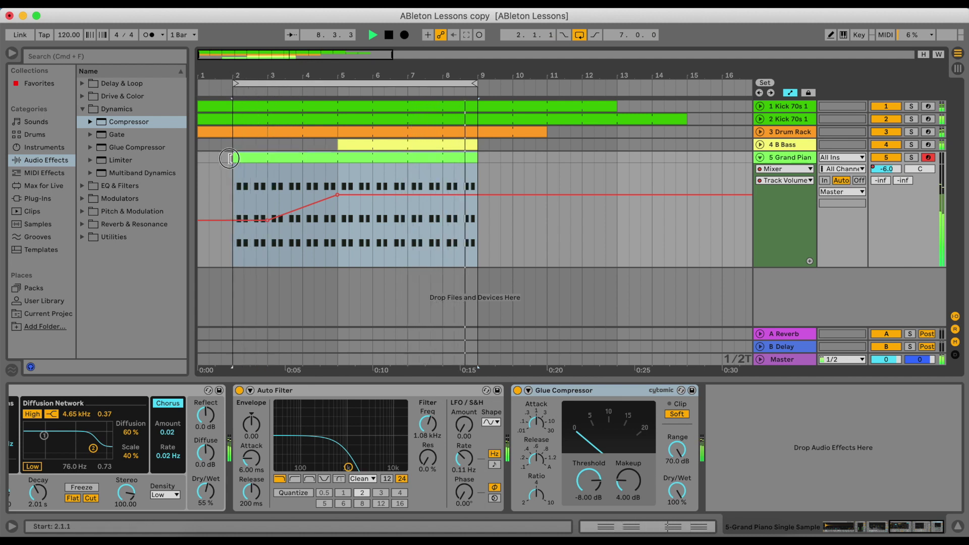
{"action": "left_click_drag", "start_coordinate": [267, 221], "coordinate": [232, 244]}
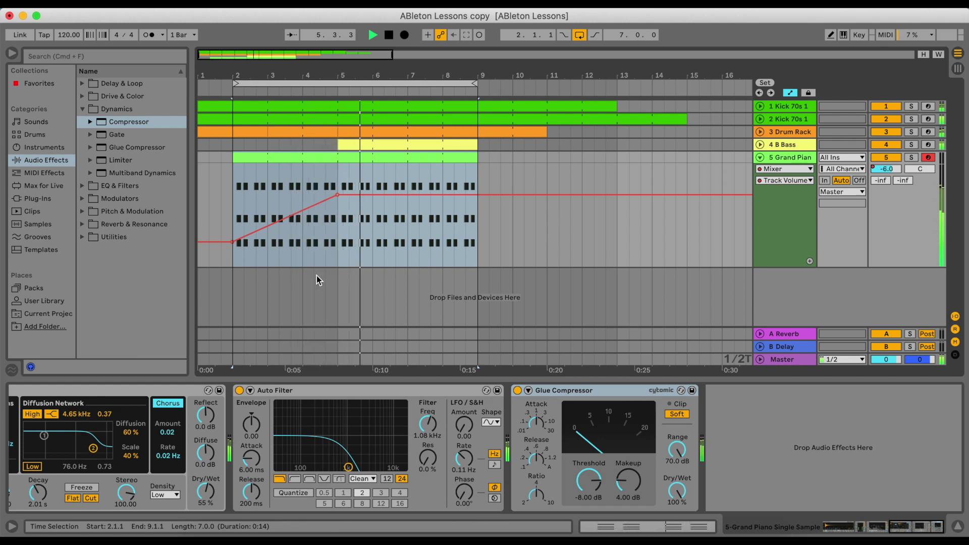
{"action": "left_click_drag", "start_coordinate": [337, 194], "coordinate": [337, 205]}
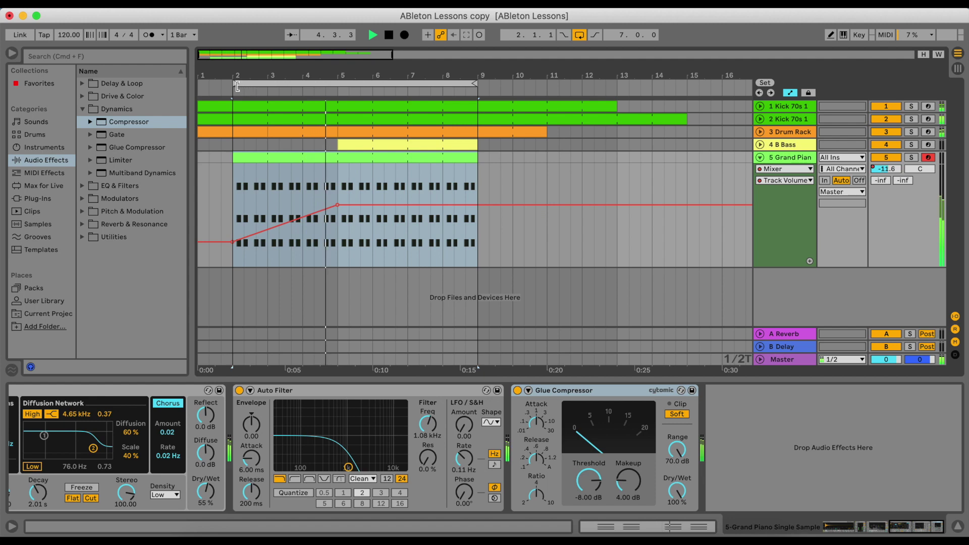
- Shorten the loop to four bars starting at bar 5, and place the insert marker at bar 8 on the Grand Piano track
{"action": "left_click_drag", "start_coordinate": [239, 87], "coordinate": [341, 102]}
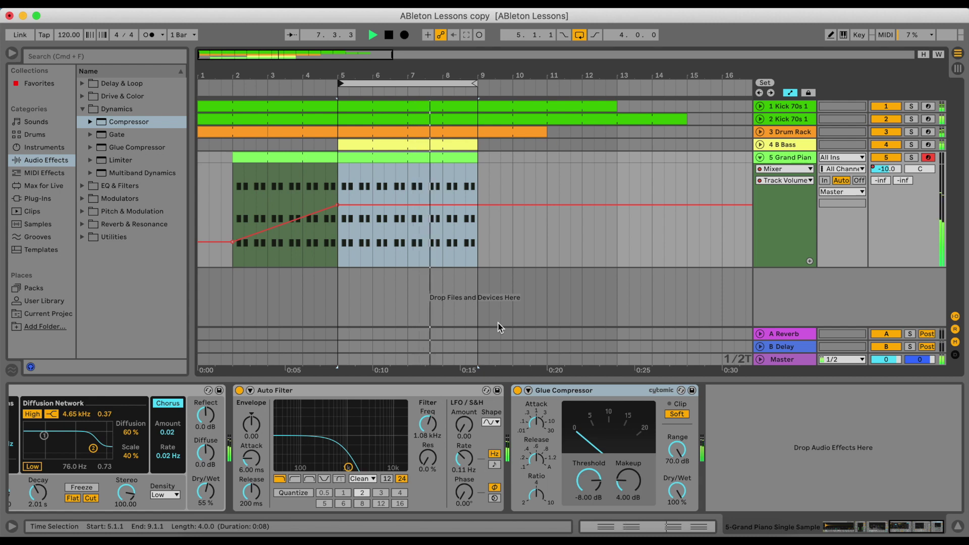
{"action": "left_click", "coordinate": [472, 117]}
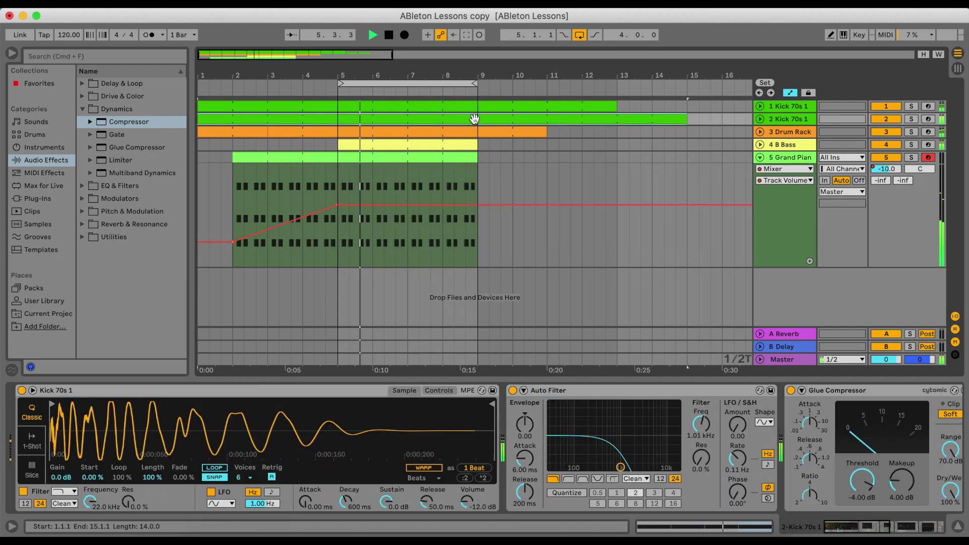
{"action": "left_click", "coordinate": [441, 264]}
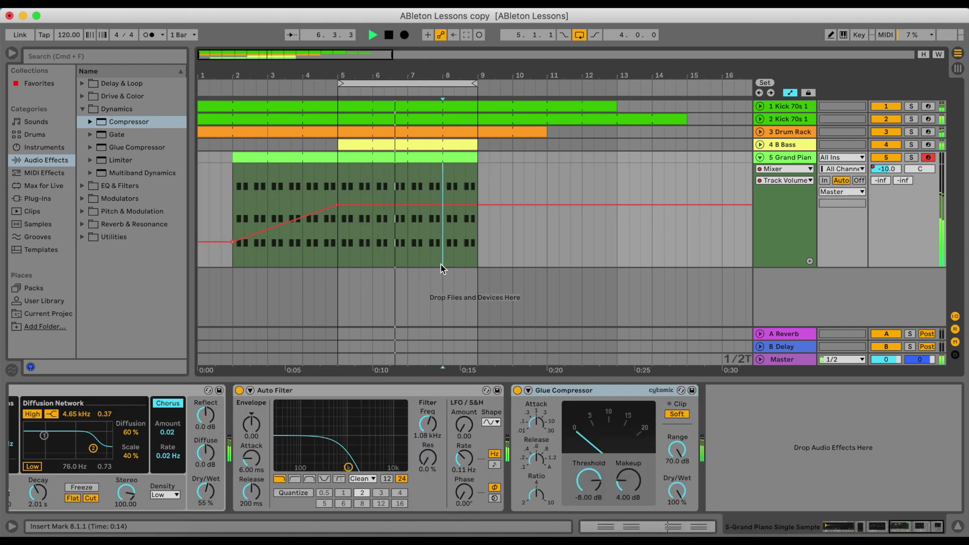